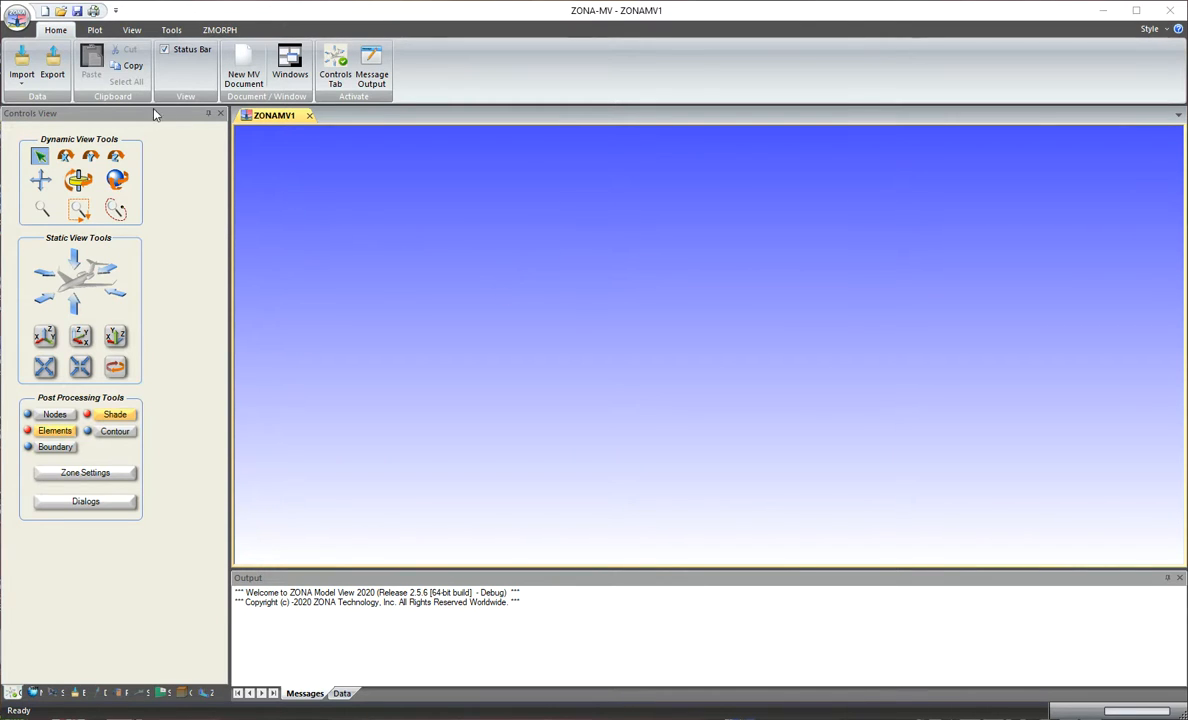
Step: Import the Tecplot file HA144DEF.PLT from the case1 folder
click(21, 68)
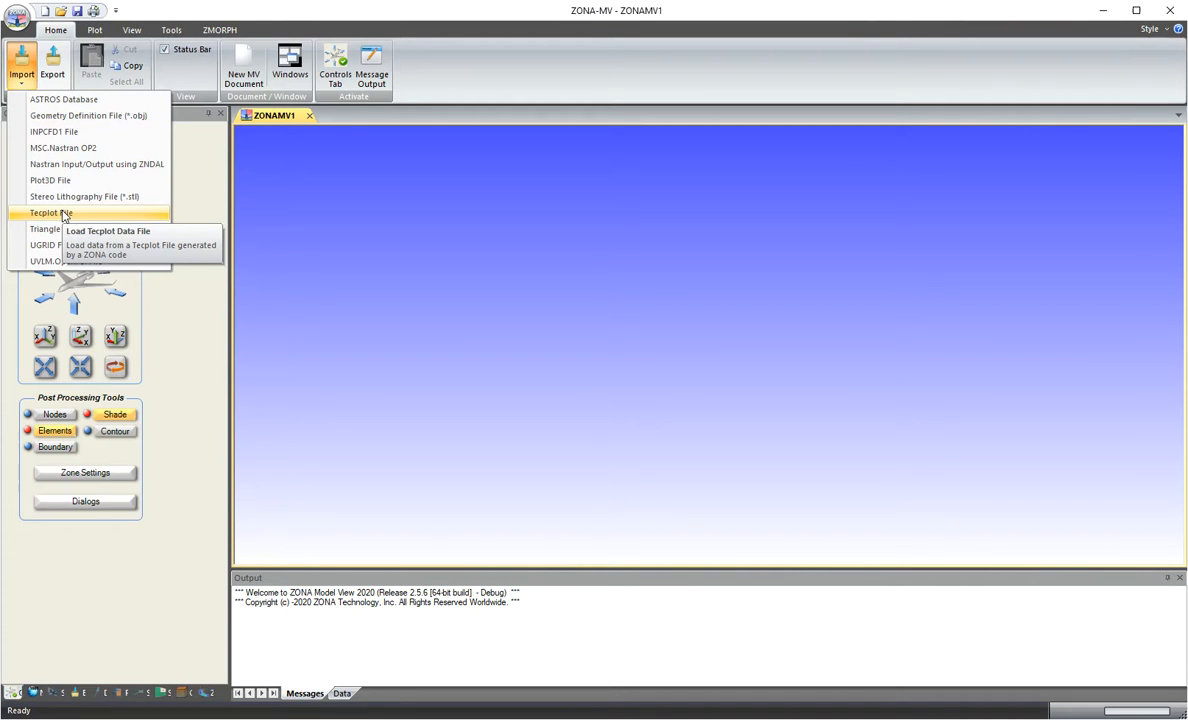
click(63, 214)
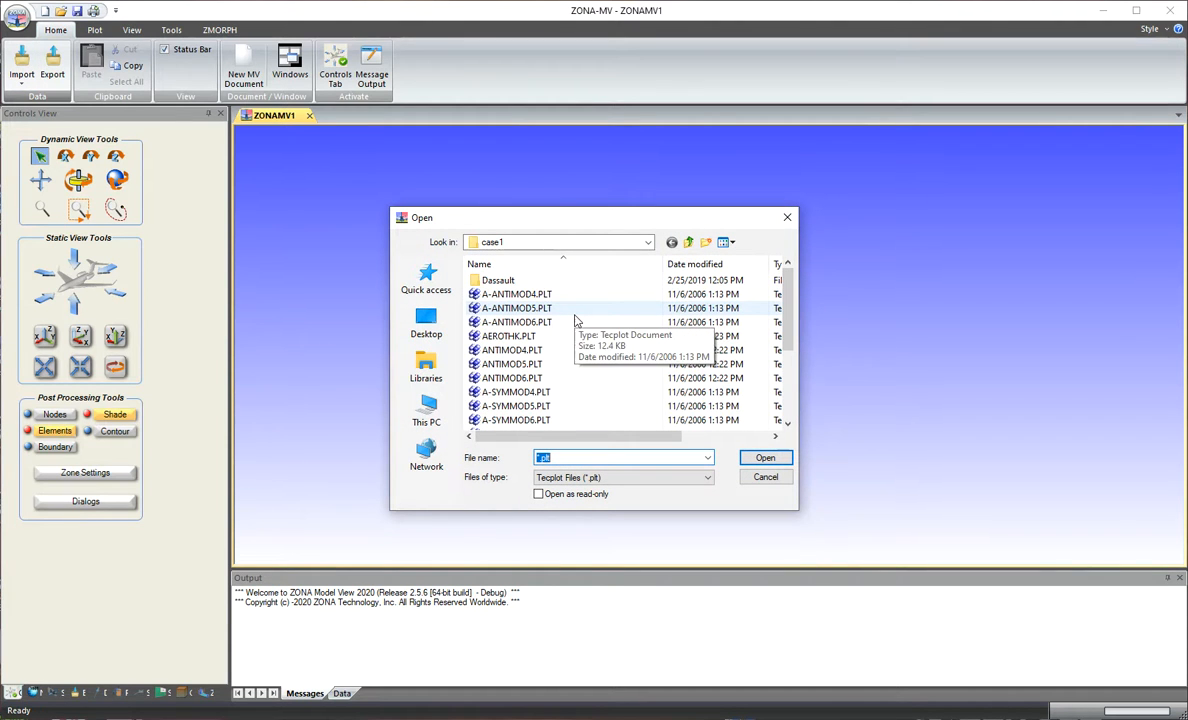
scroll(556, 350, down, 2)
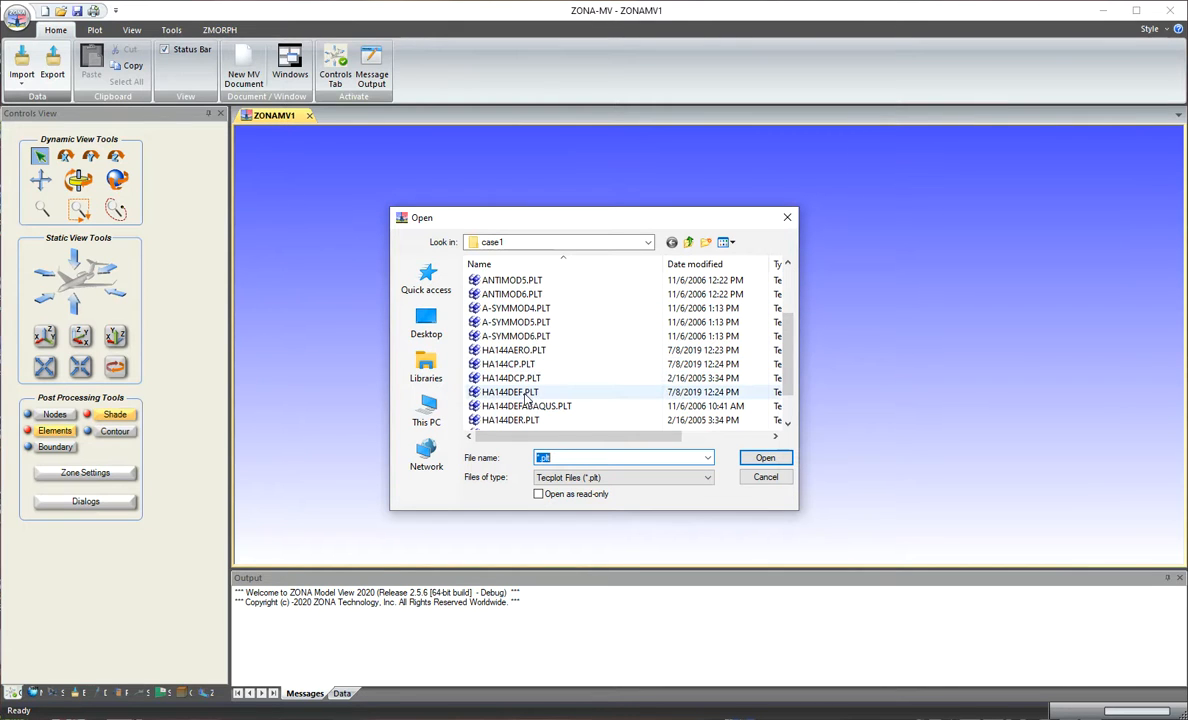
click(522, 394)
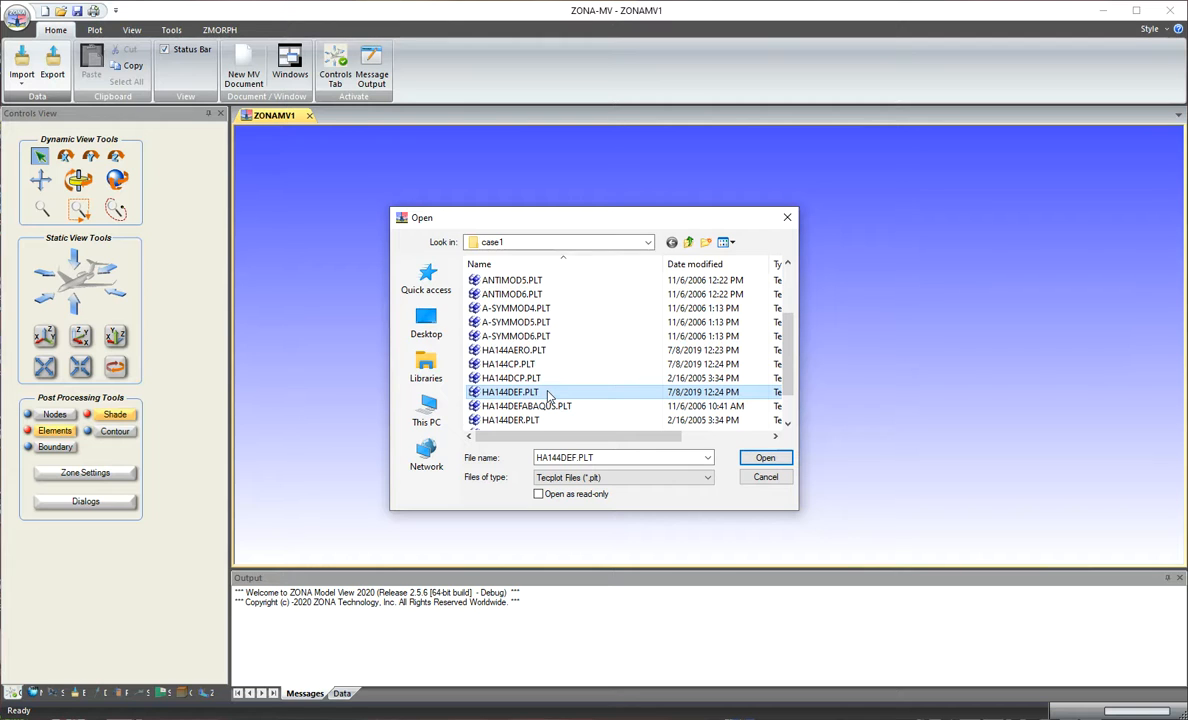
click(758, 457)
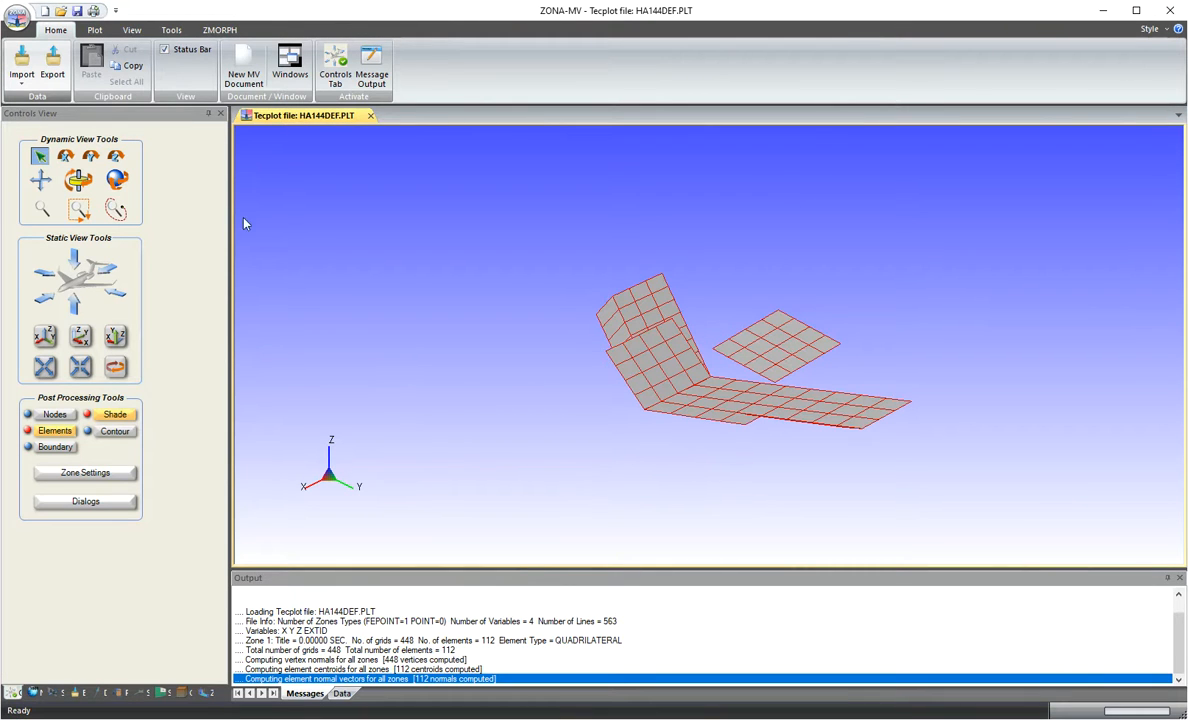
Step: Examine the deformed aircraft model with free, Z-axis and Y-axis rotation and in a close-up view along the X axis
click(116, 180)
drag(514, 402, 756, 387)
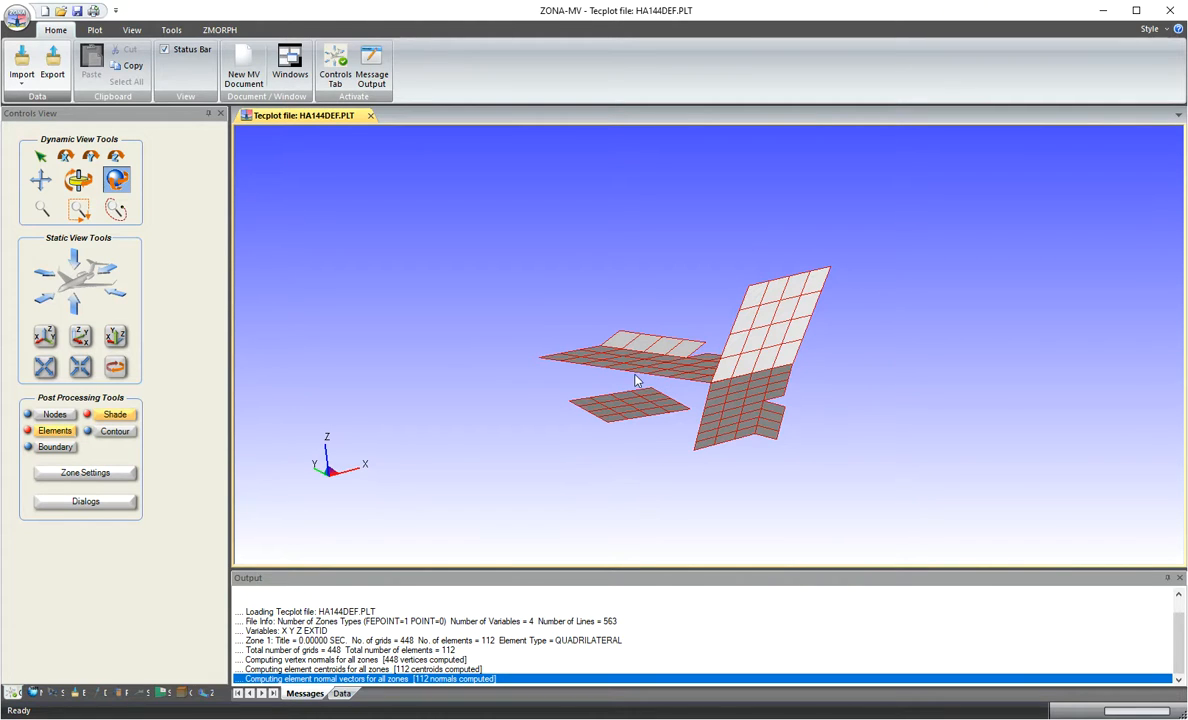
drag(645, 388, 687, 407)
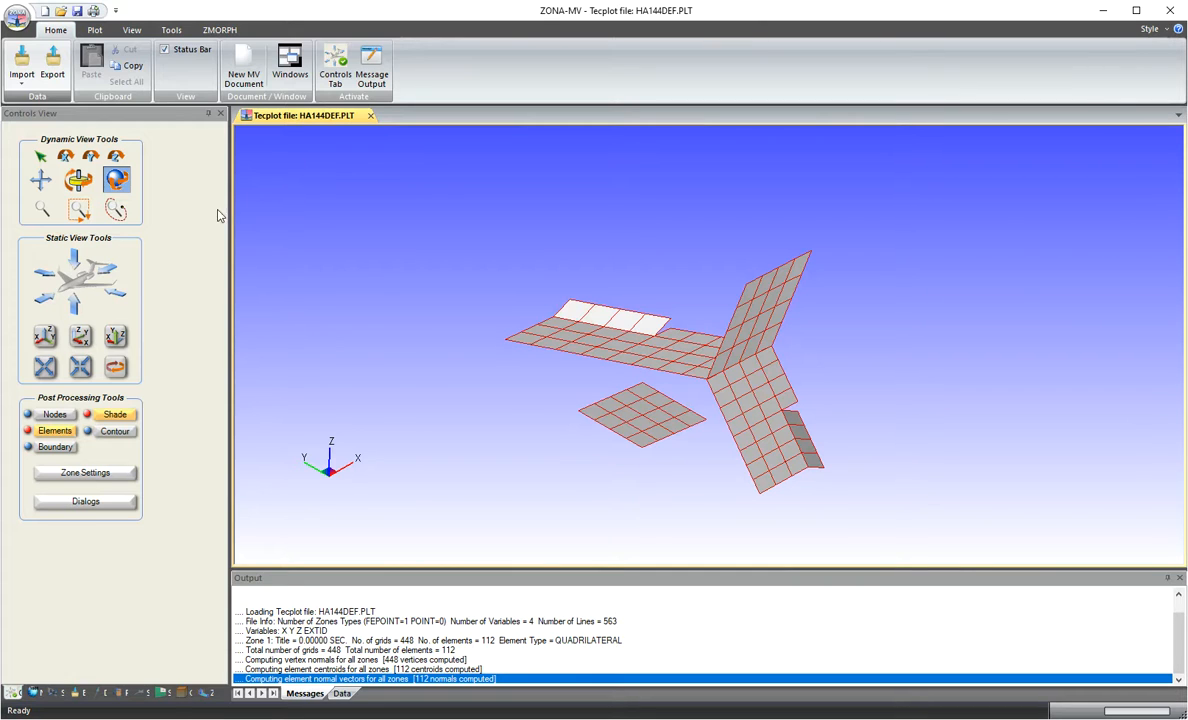
click(115, 156)
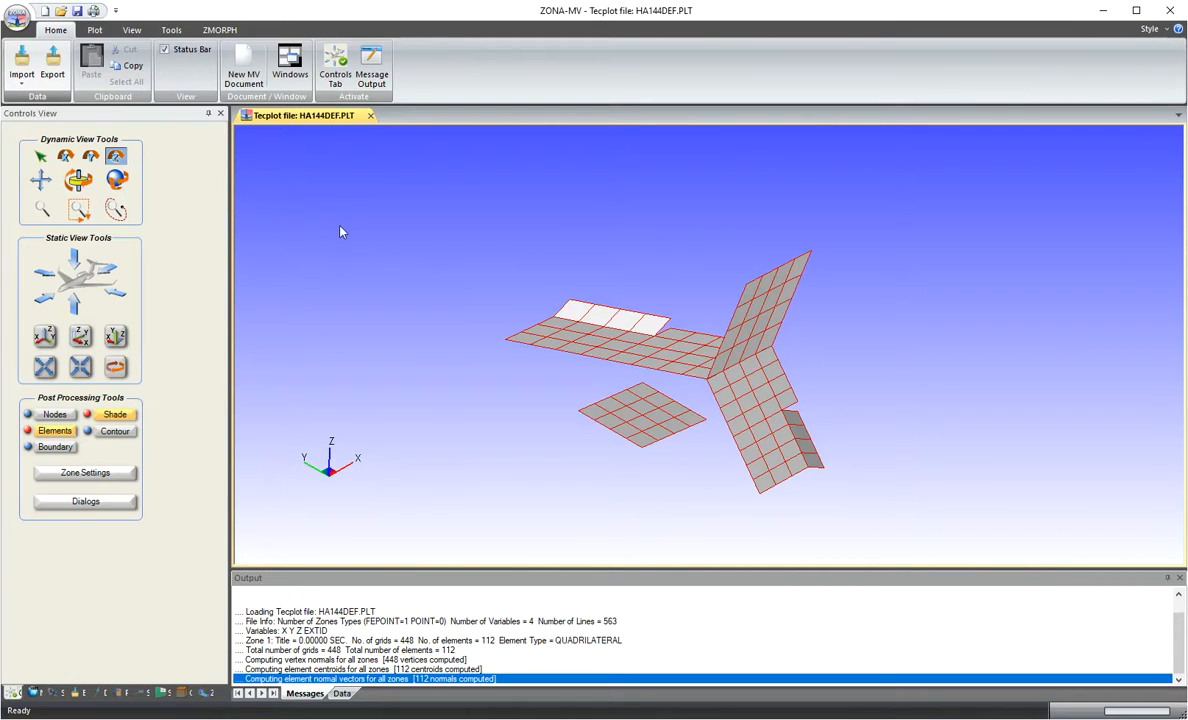
drag(597, 342, 639, 348)
click(90, 156)
mouse_move(389, 265)
mouse_down()
mouse_move(403, 300)
mouse_move(397, 280)
mouse_up()
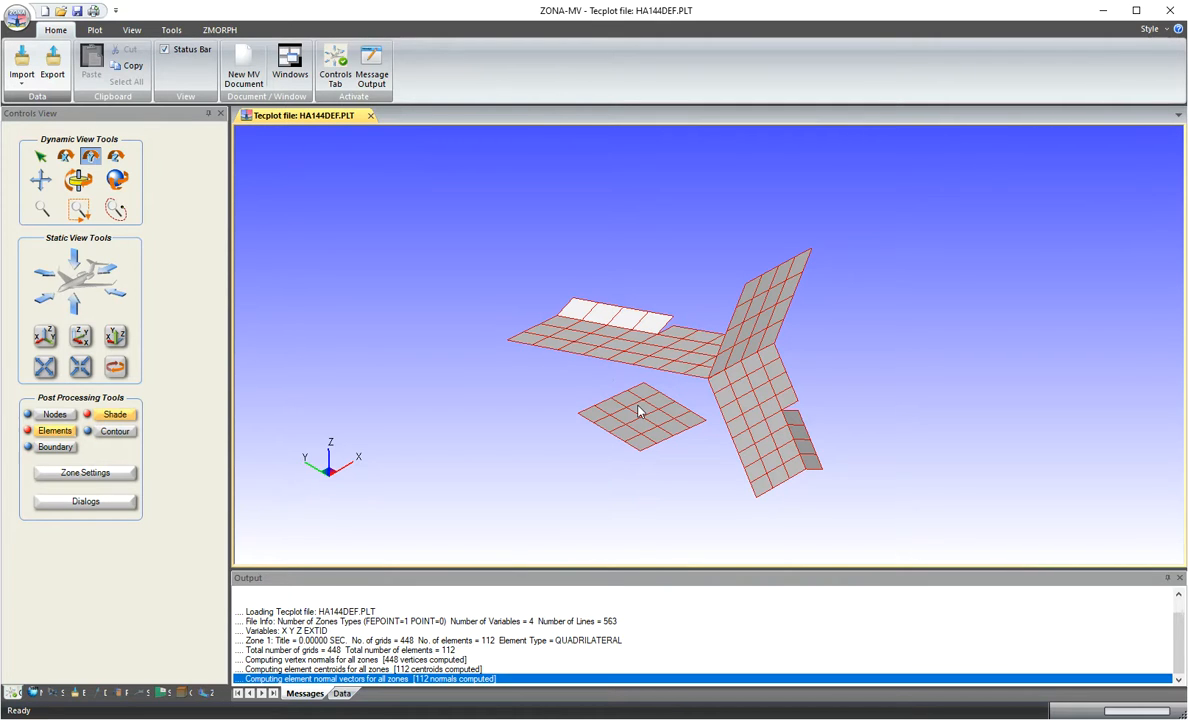
click(47, 302)
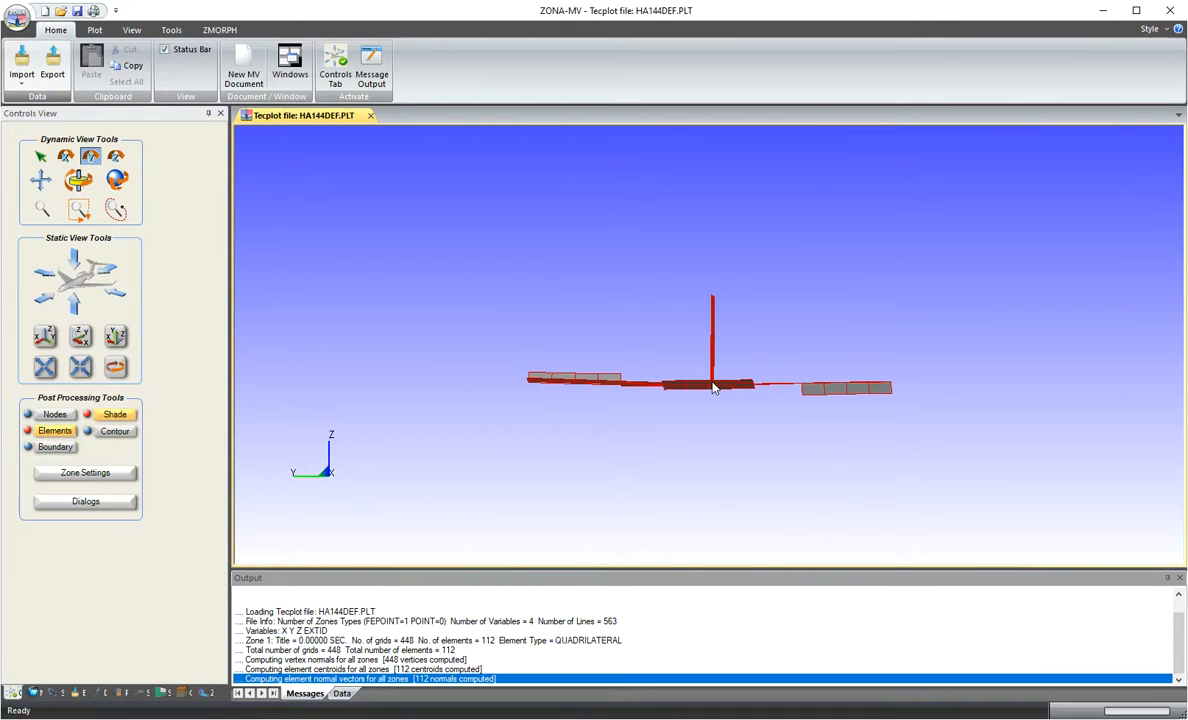
scroll(660, 408, up, 5)
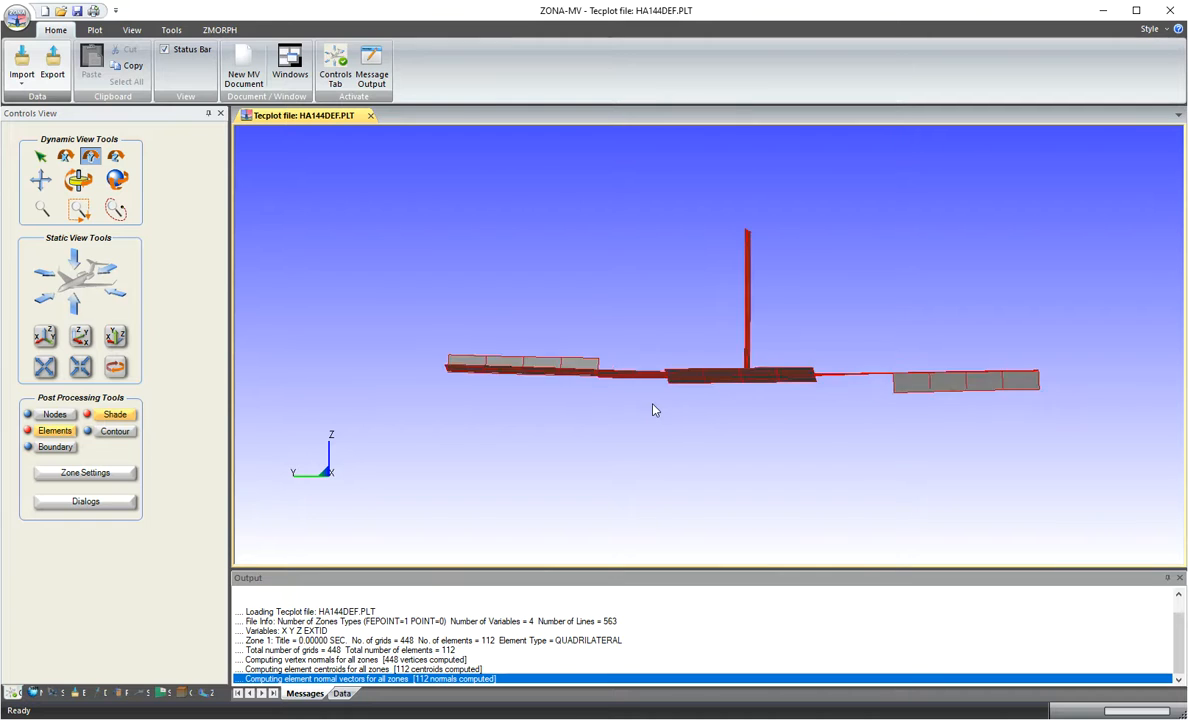
middle_drag(662, 412, 598, 422)
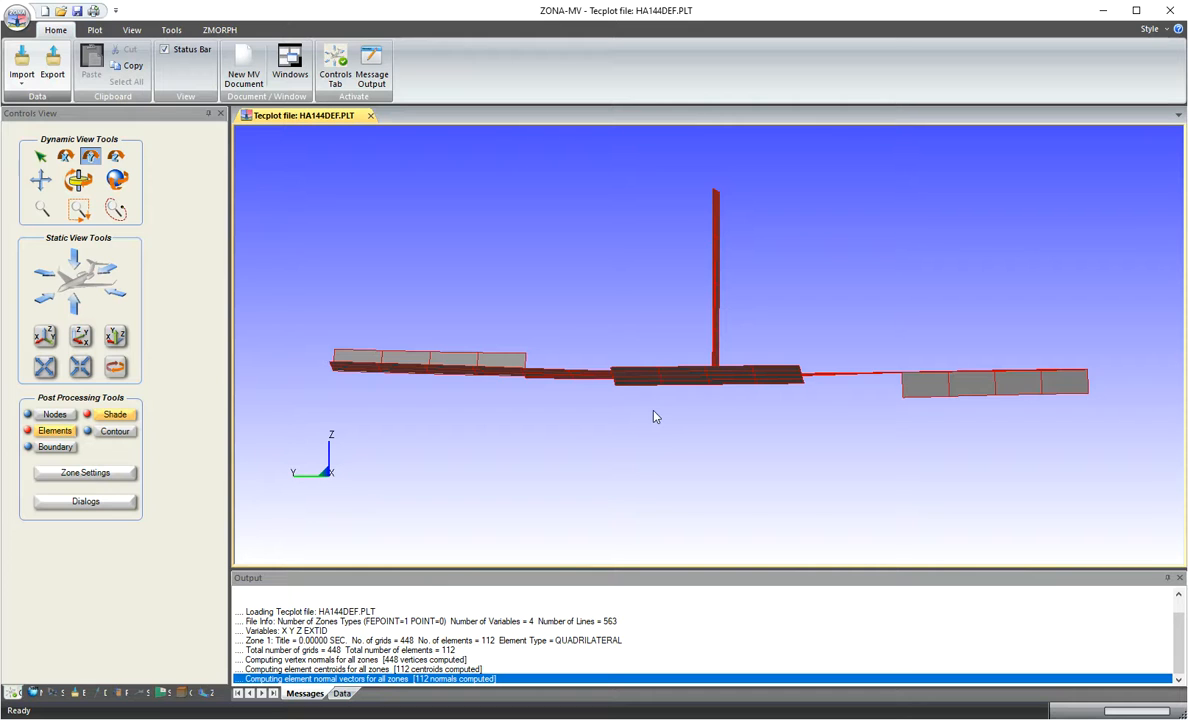
drag(835, 464, 809, 472)
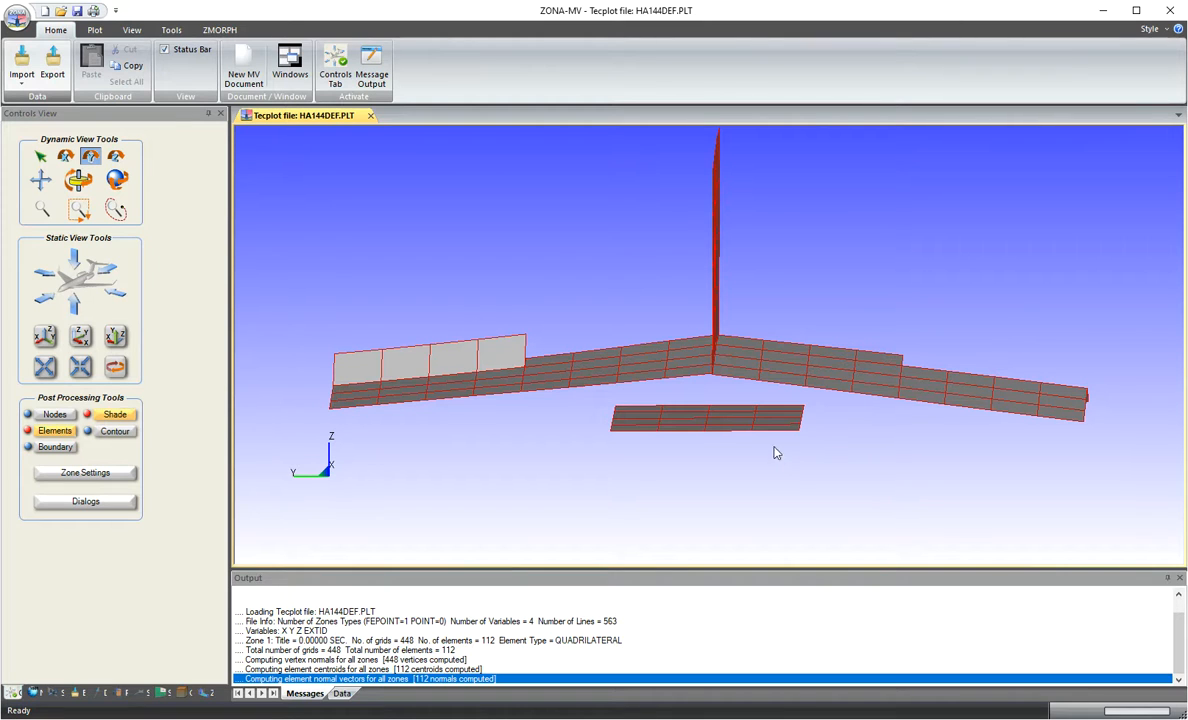
Step: Create a new document and import the Tecplot file HA144DCP.PLT into it
click(44, 12)
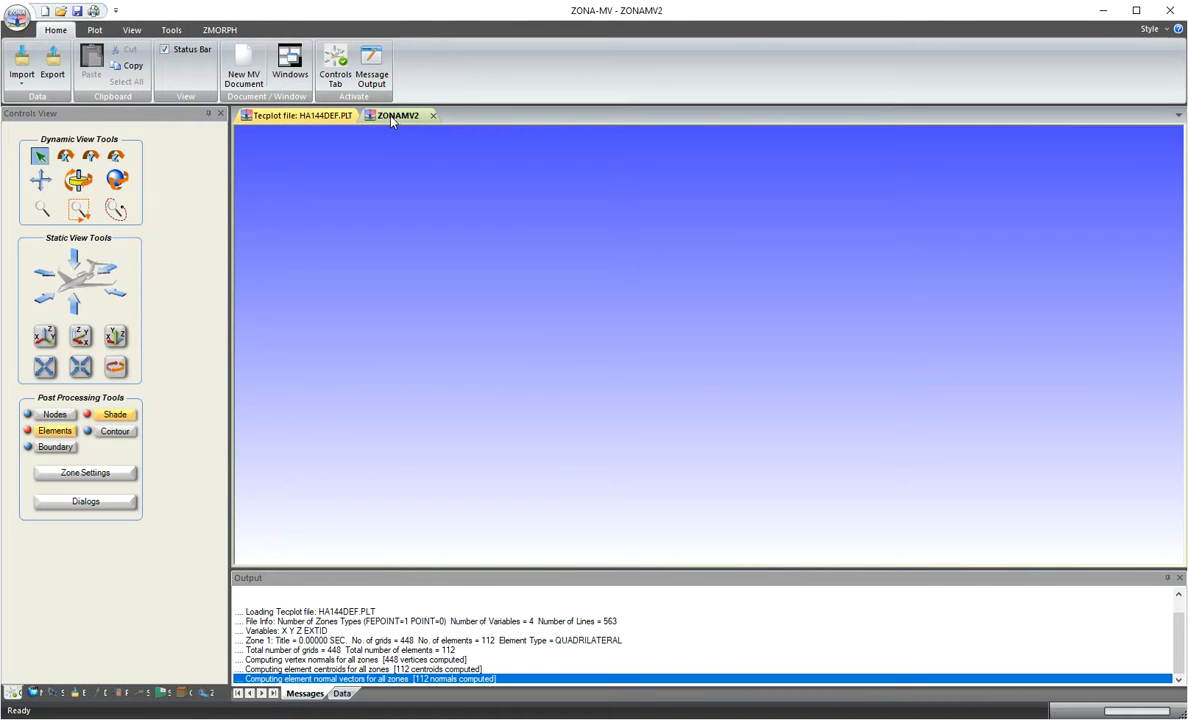
click(18, 84)
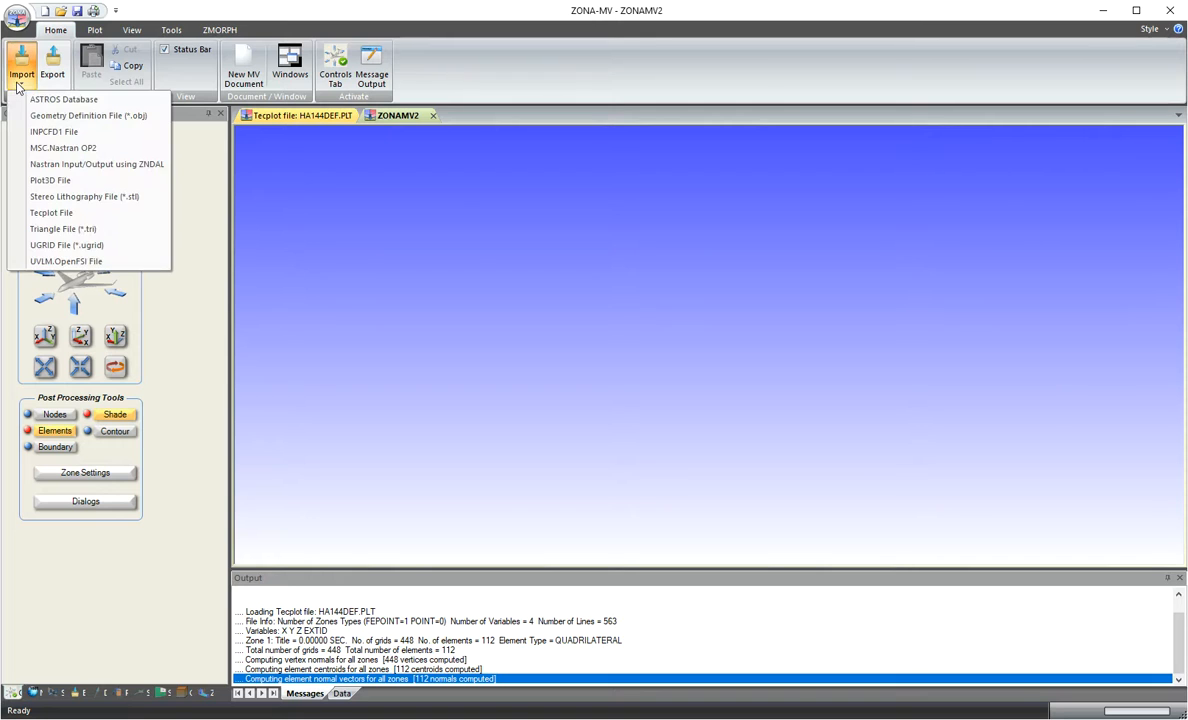
click(70, 210)
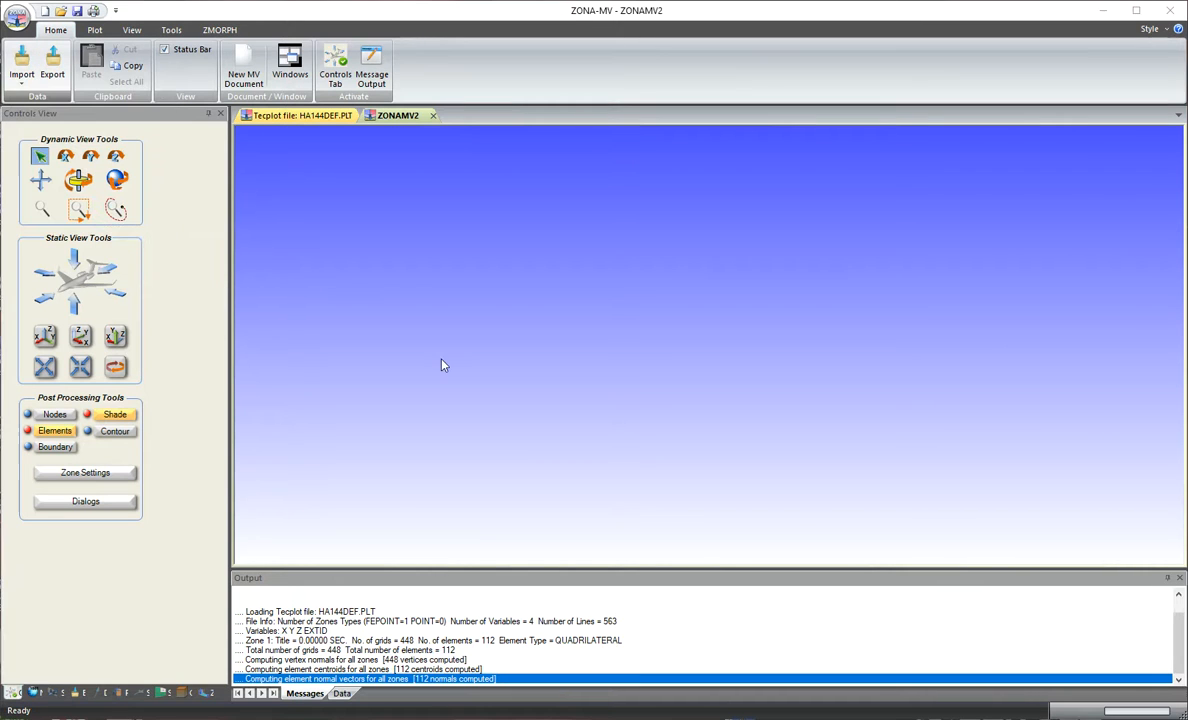
scroll(540, 350, down, 2)
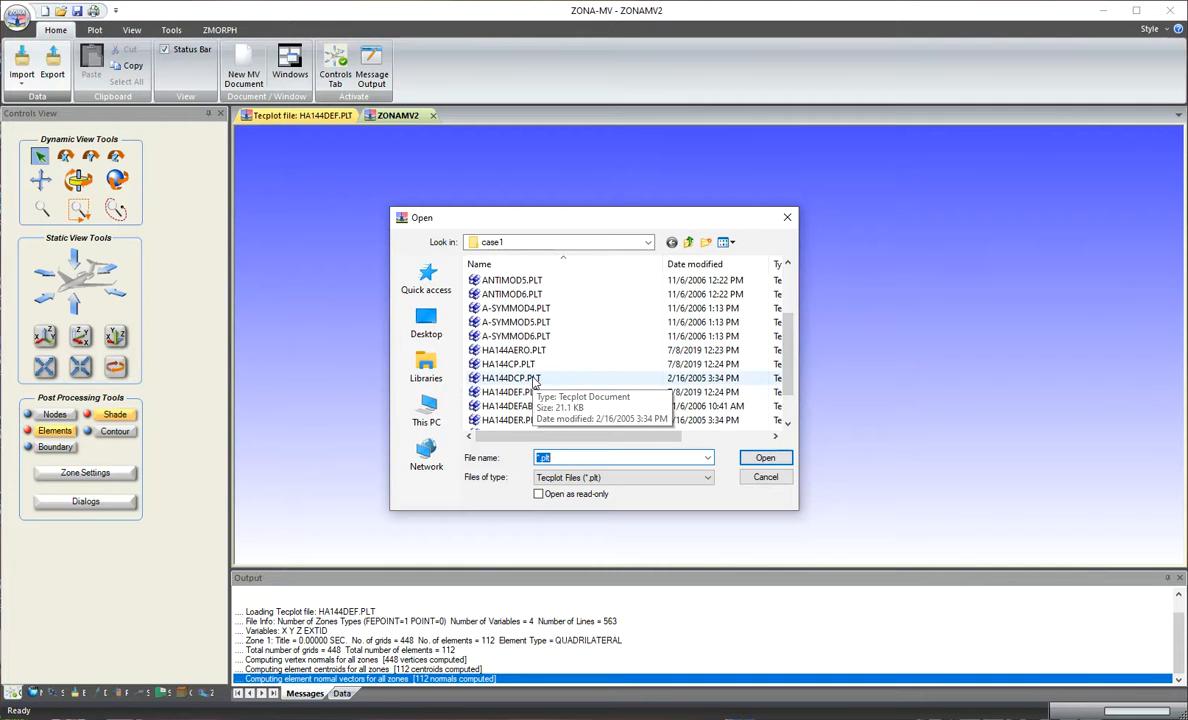
click(535, 380)
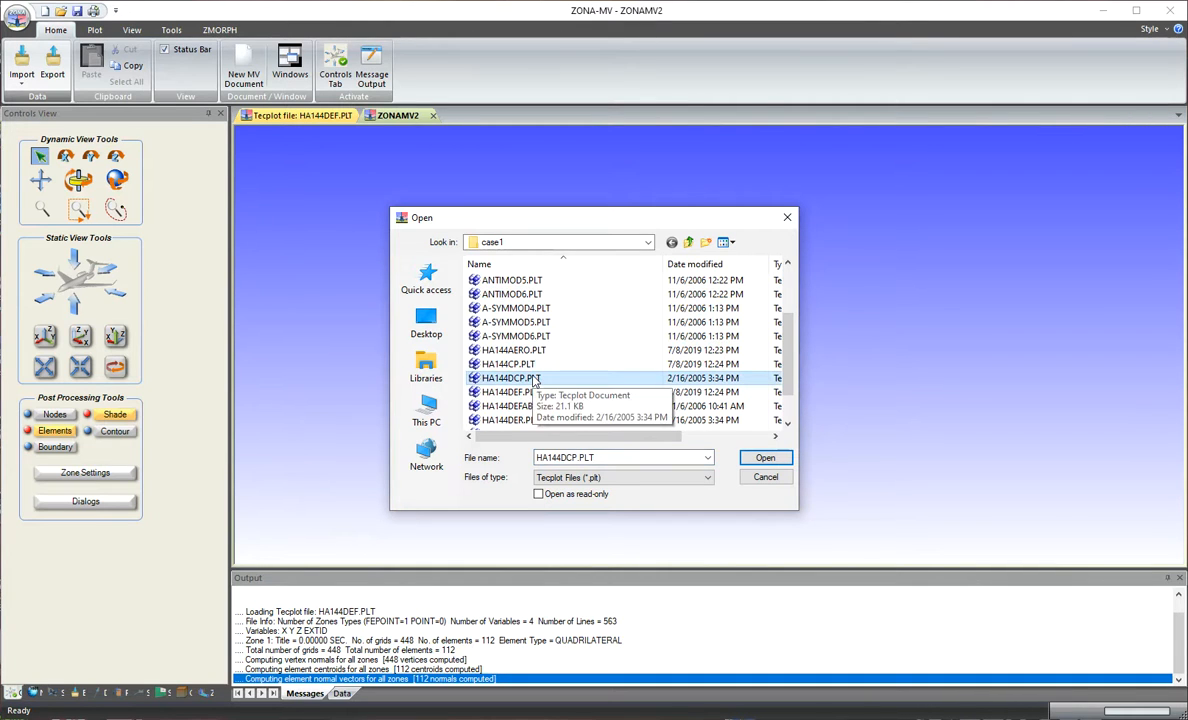
click(766, 458)
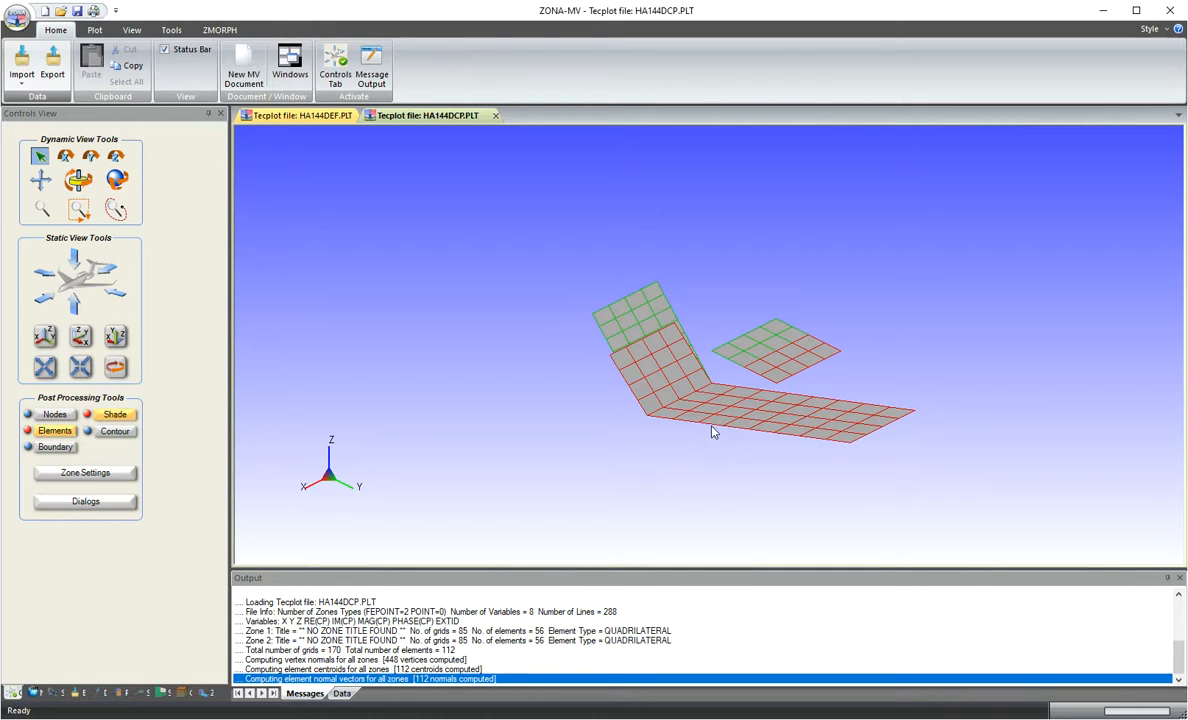
Step: Turn on the contour display for the HA144DCP model and shift its legend slightly outward, away from the model
click(116, 178)
drag(618, 398, 559, 441)
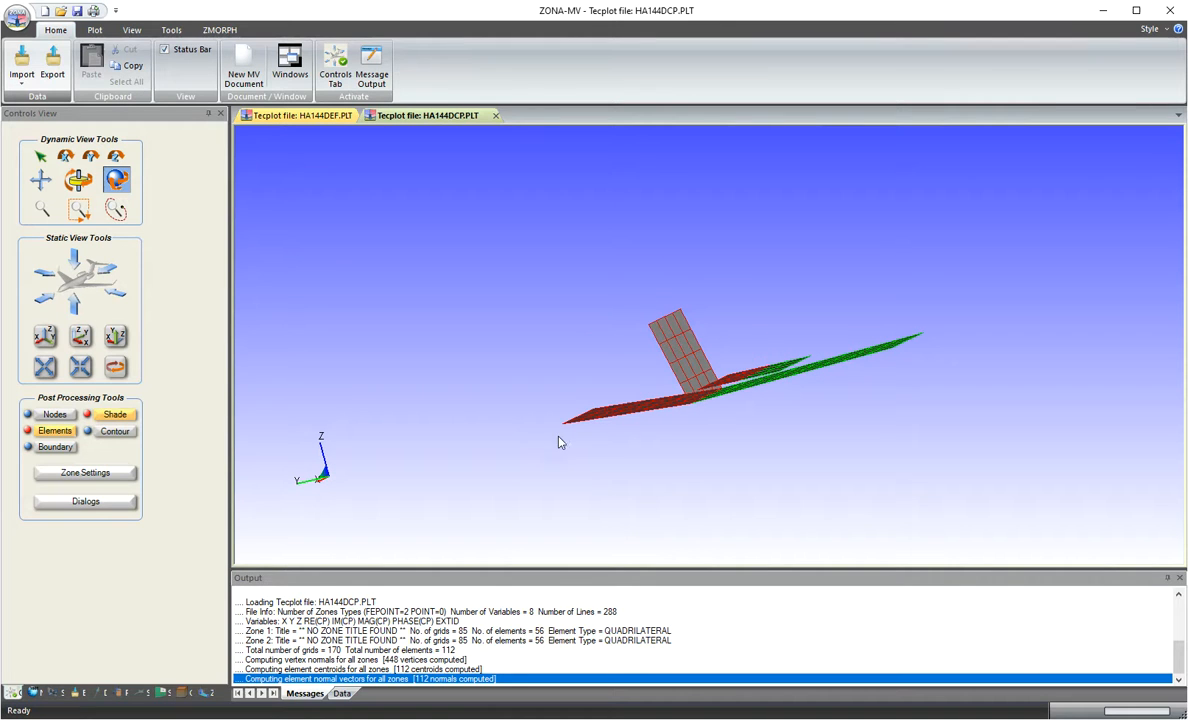
drag(670, 432, 701, 434)
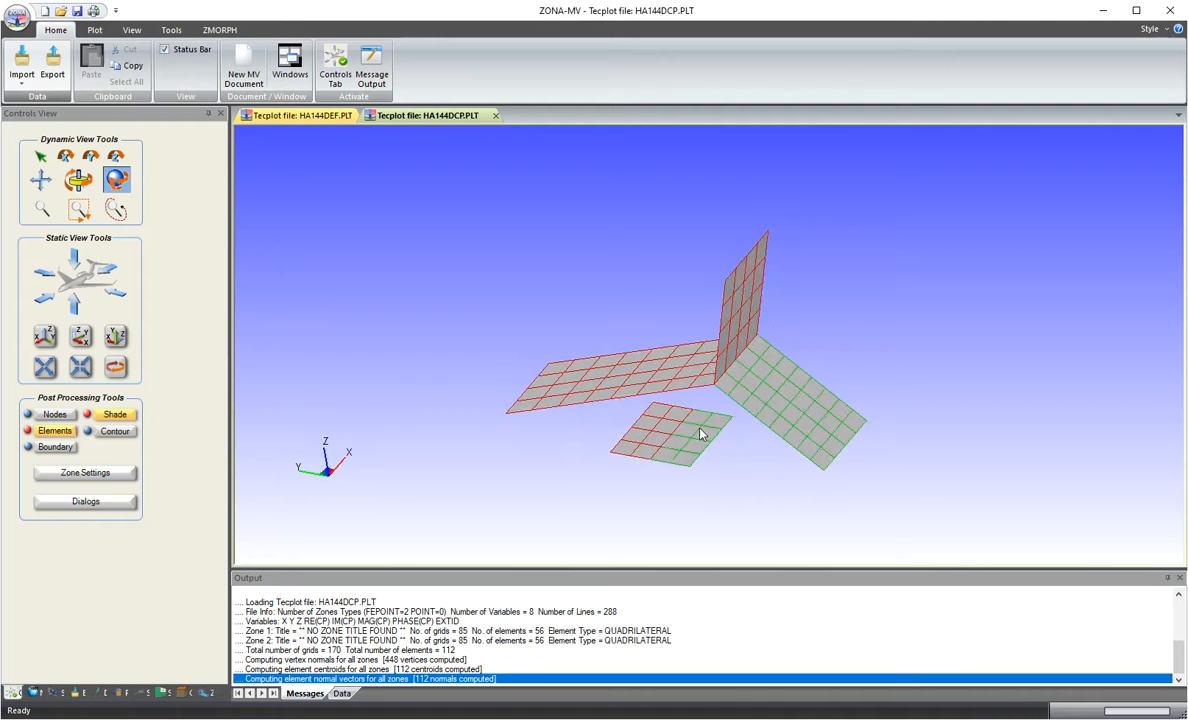
click(115, 432)
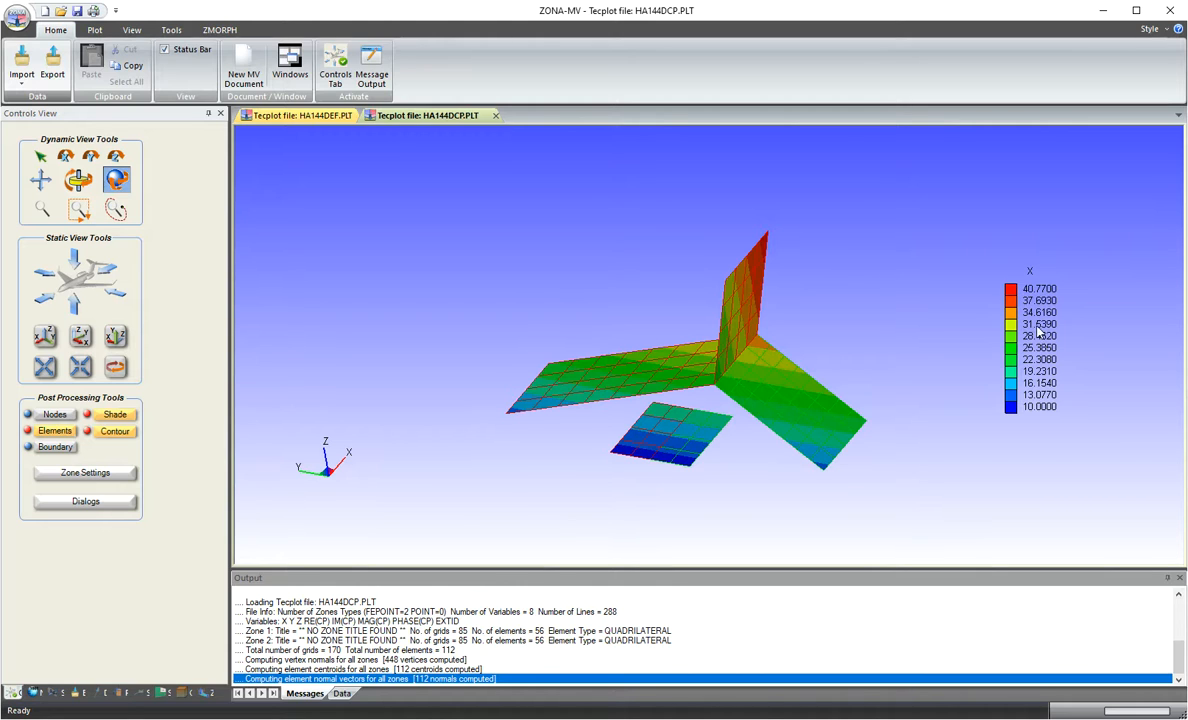
mouse_move(1037, 318)
mouse_down()
mouse_move(978, 300)
mouse_move(1052, 312)
mouse_up()
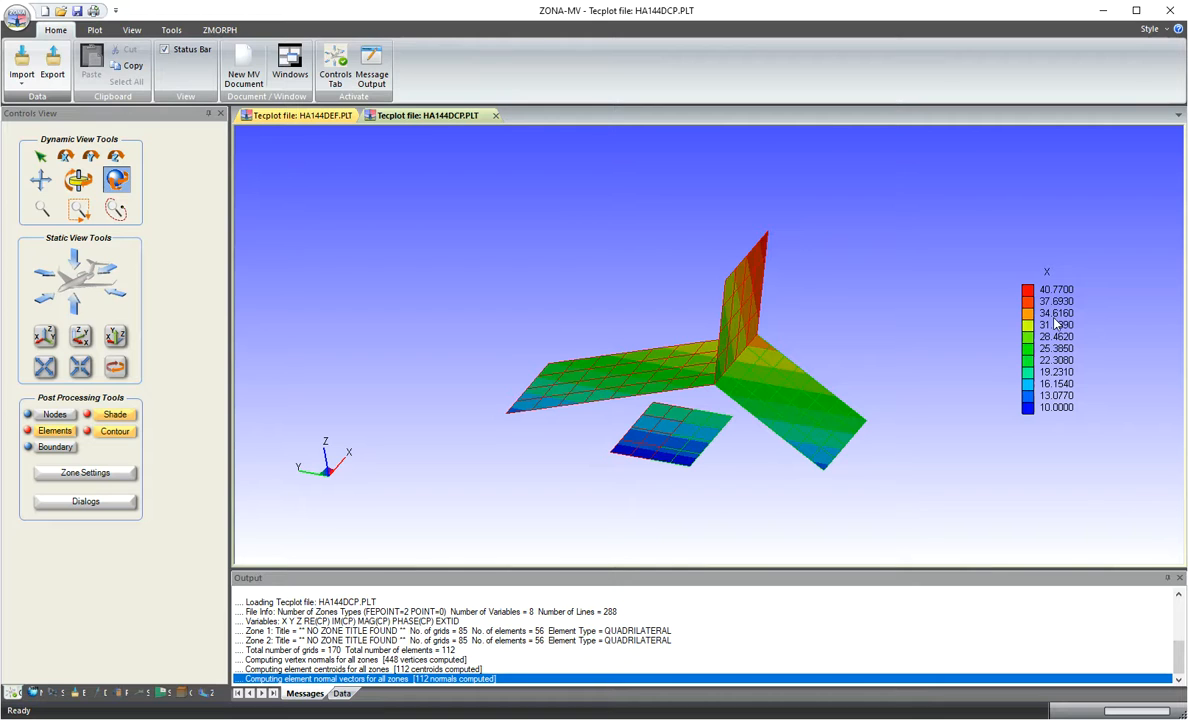
Step: Set the contour variable to 4:RE(CP) with 21 levels, preview the changes and apply them
click(94, 30)
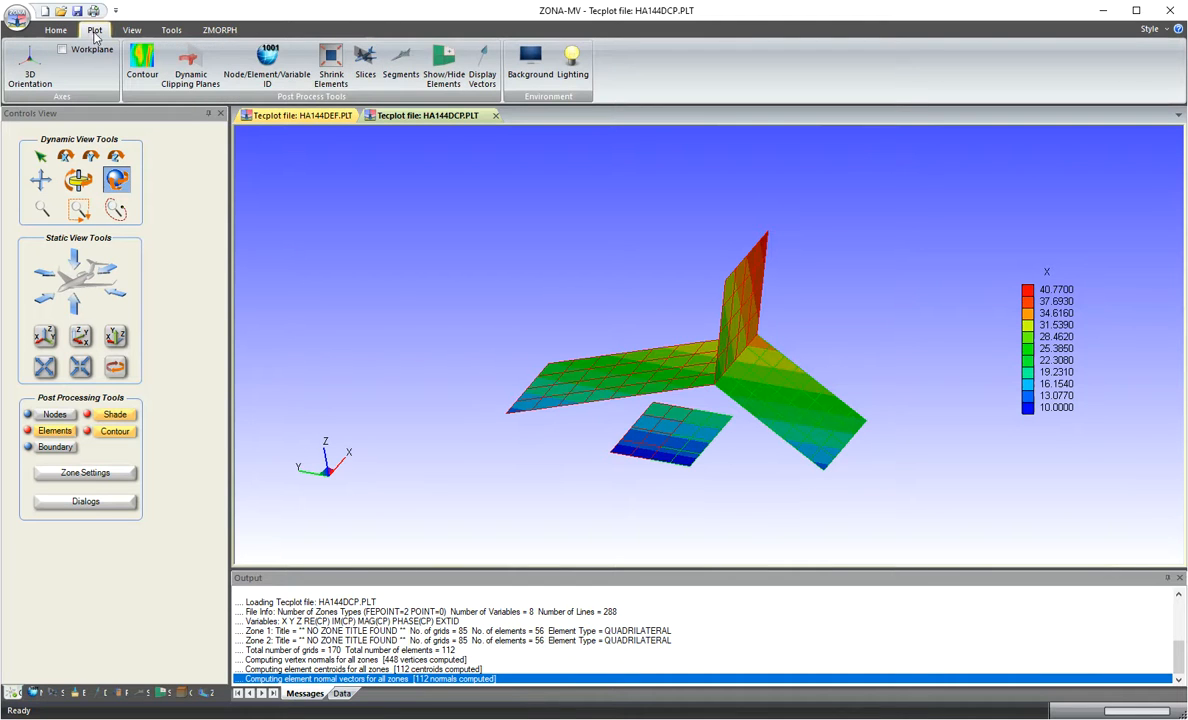
click(143, 62)
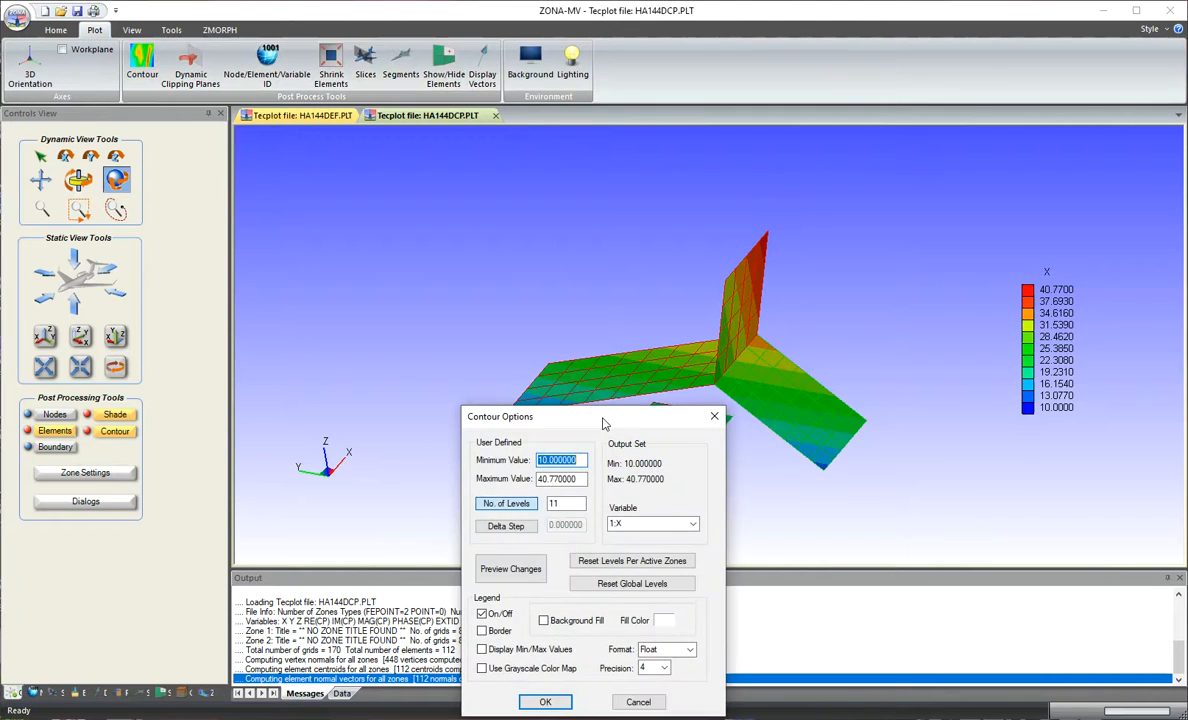
drag(600, 420, 257, 329)
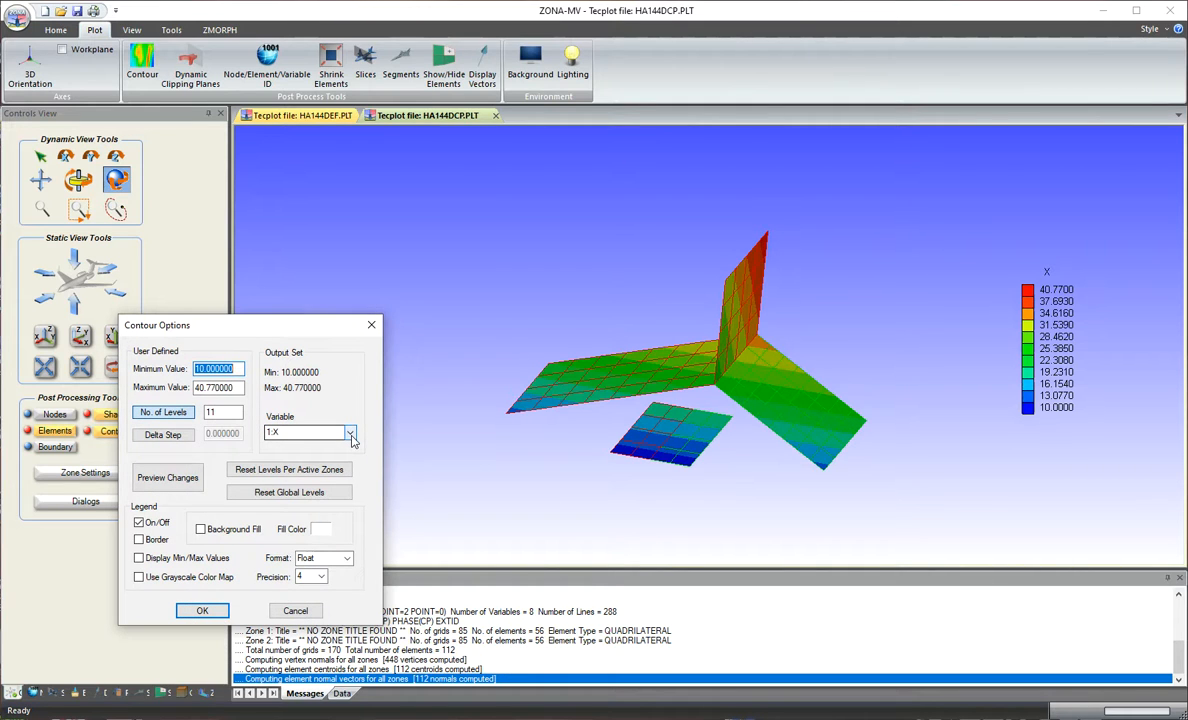
click(350, 434)
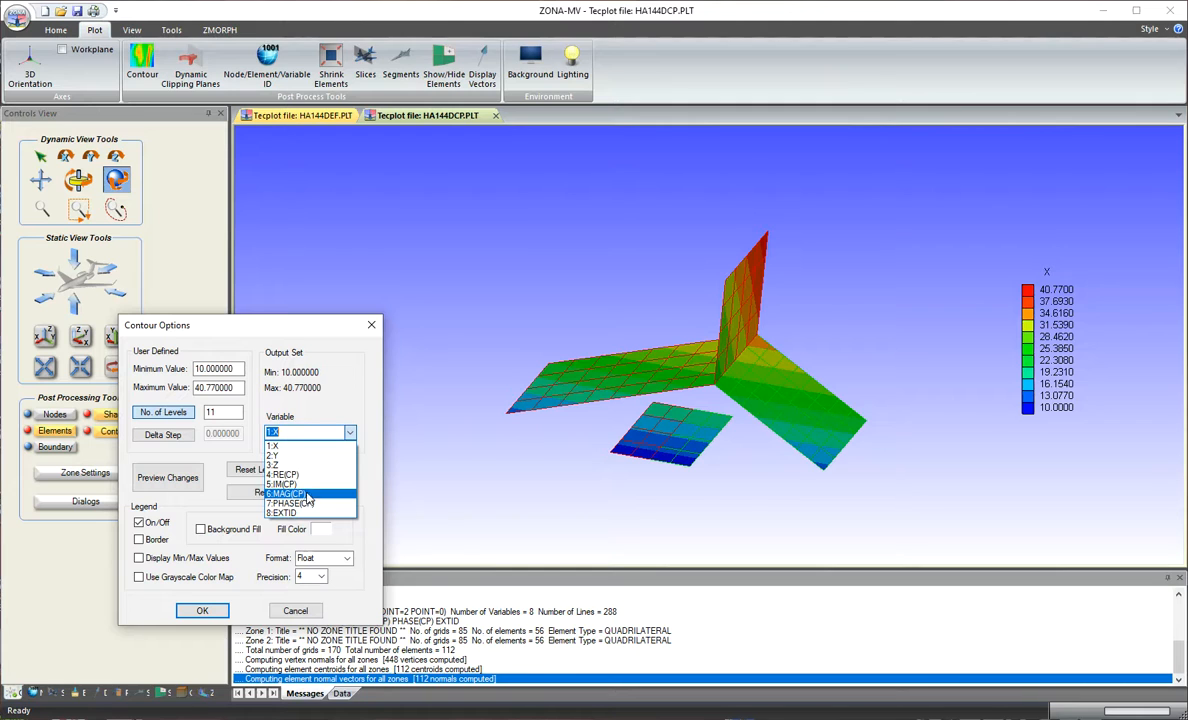
click(300, 475)
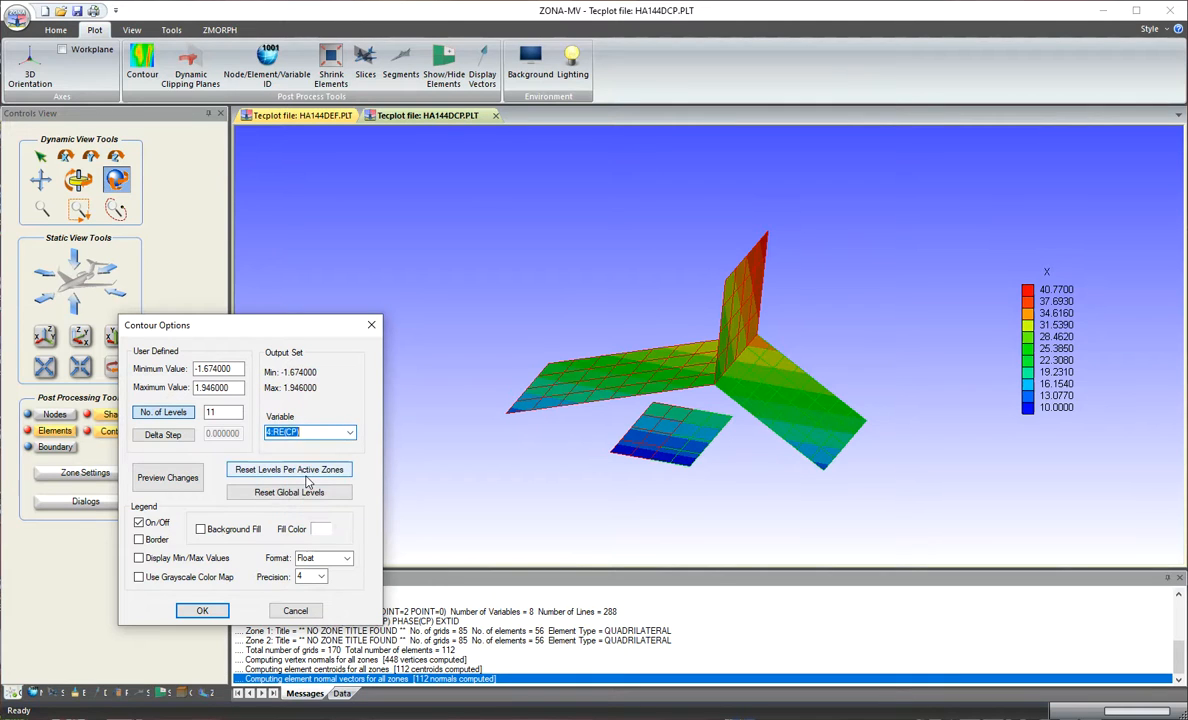
double_click(213, 413)
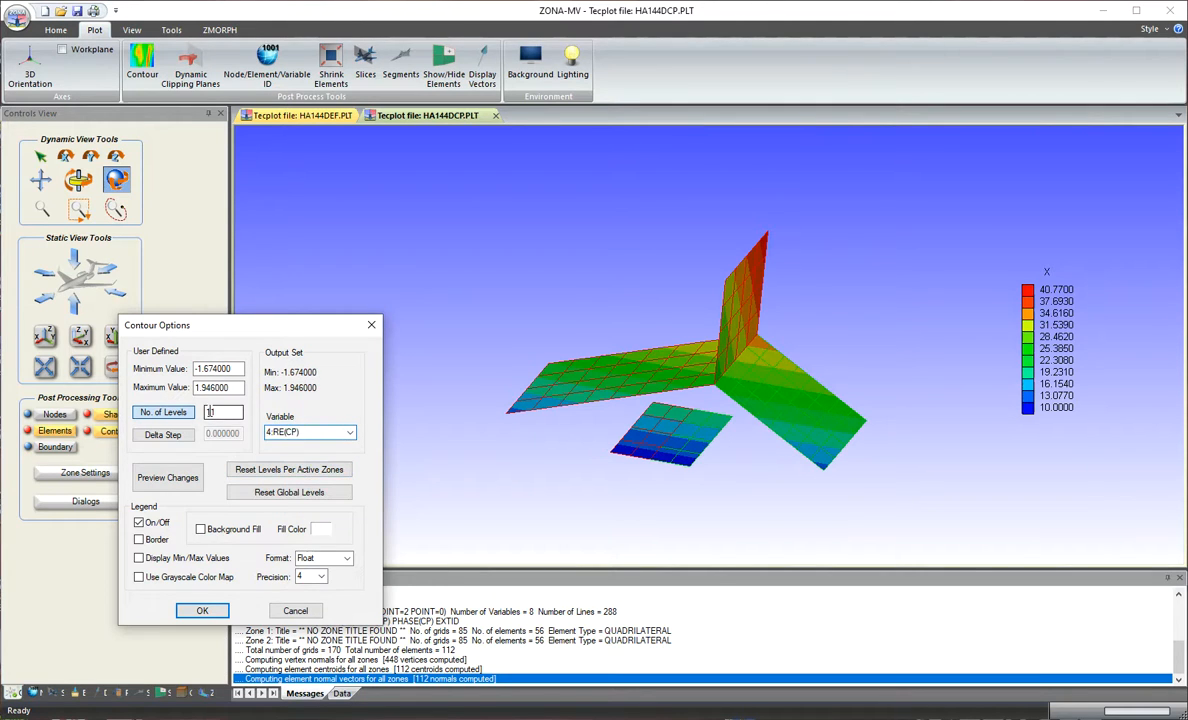
text(21)
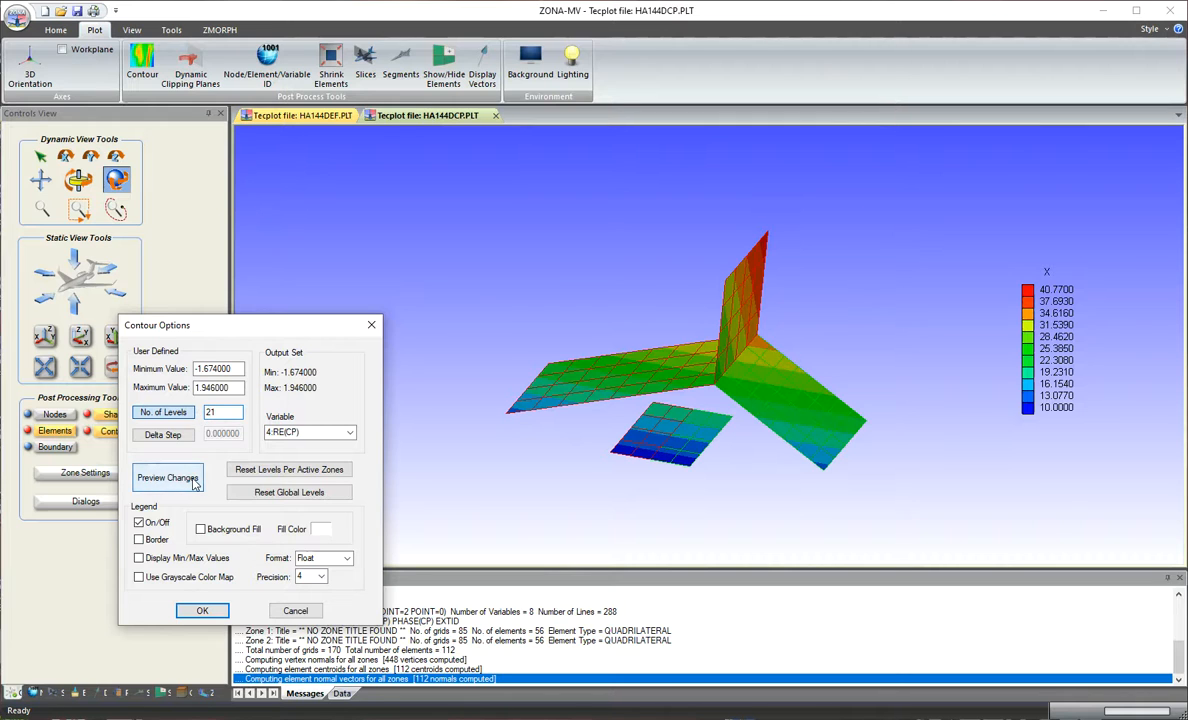
click(168, 478)
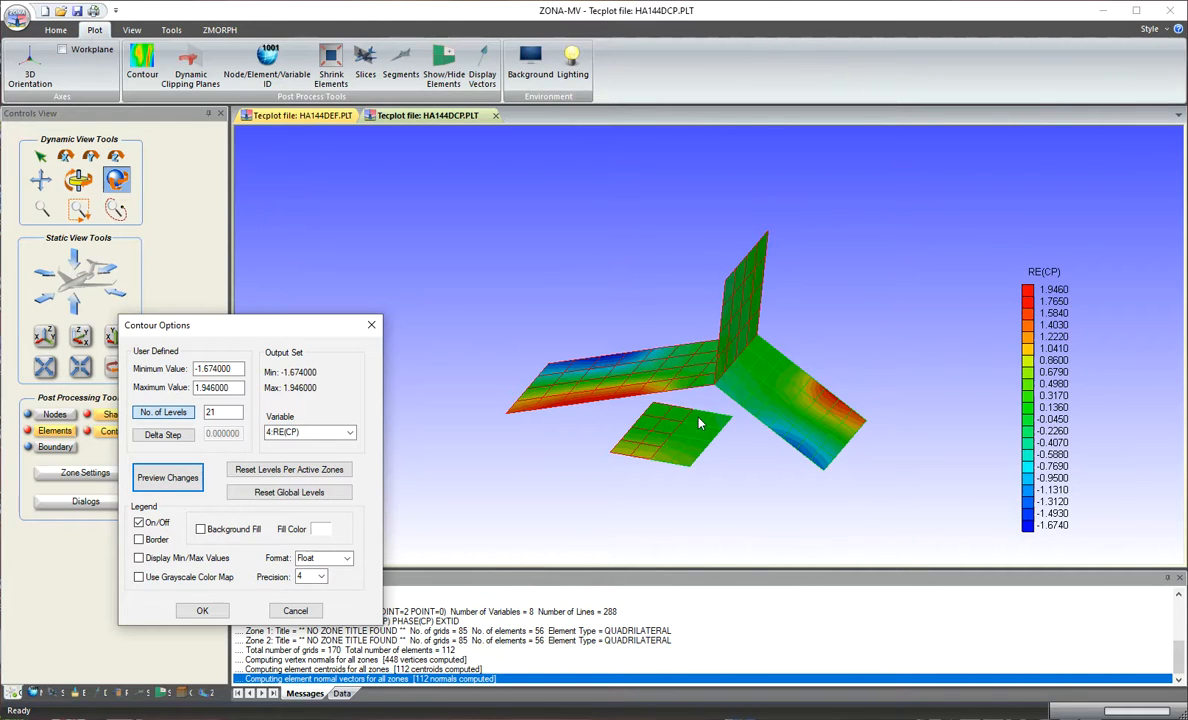
click(202, 610)
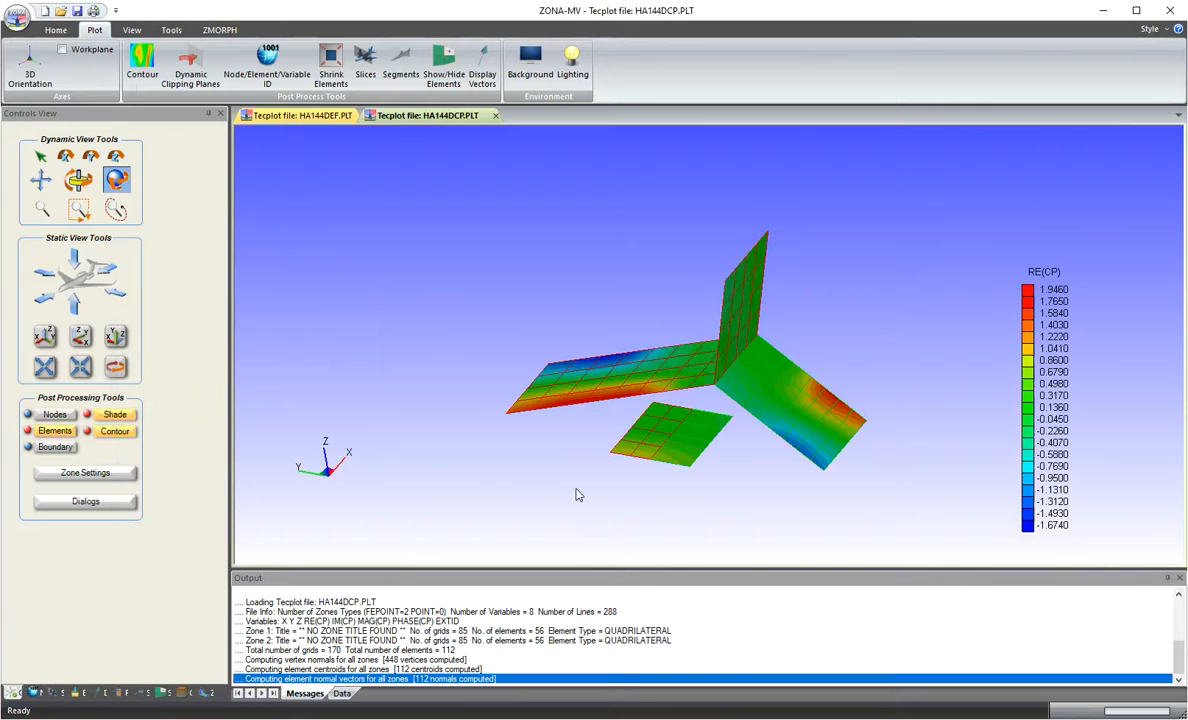
Step: Examine the RE(CP) contours on the wings, tail and canard from several angles
drag(671, 485, 746, 409)
drag(755, 467, 708, 467)
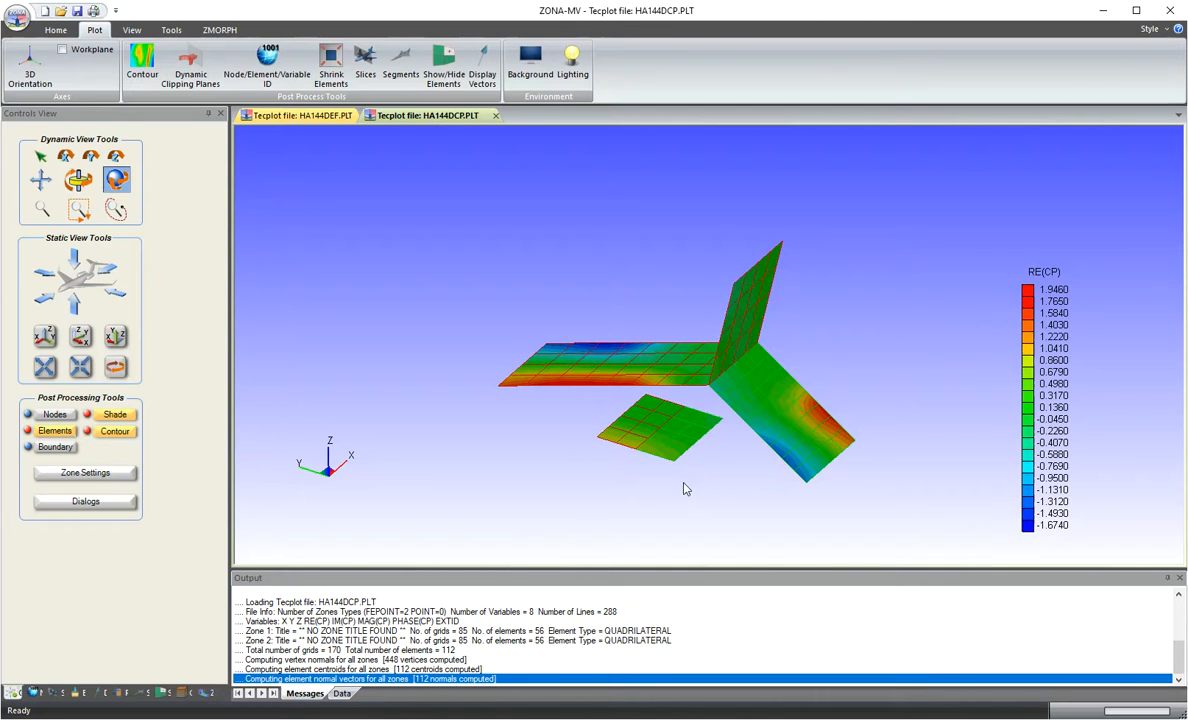
drag(681, 508, 663, 511)
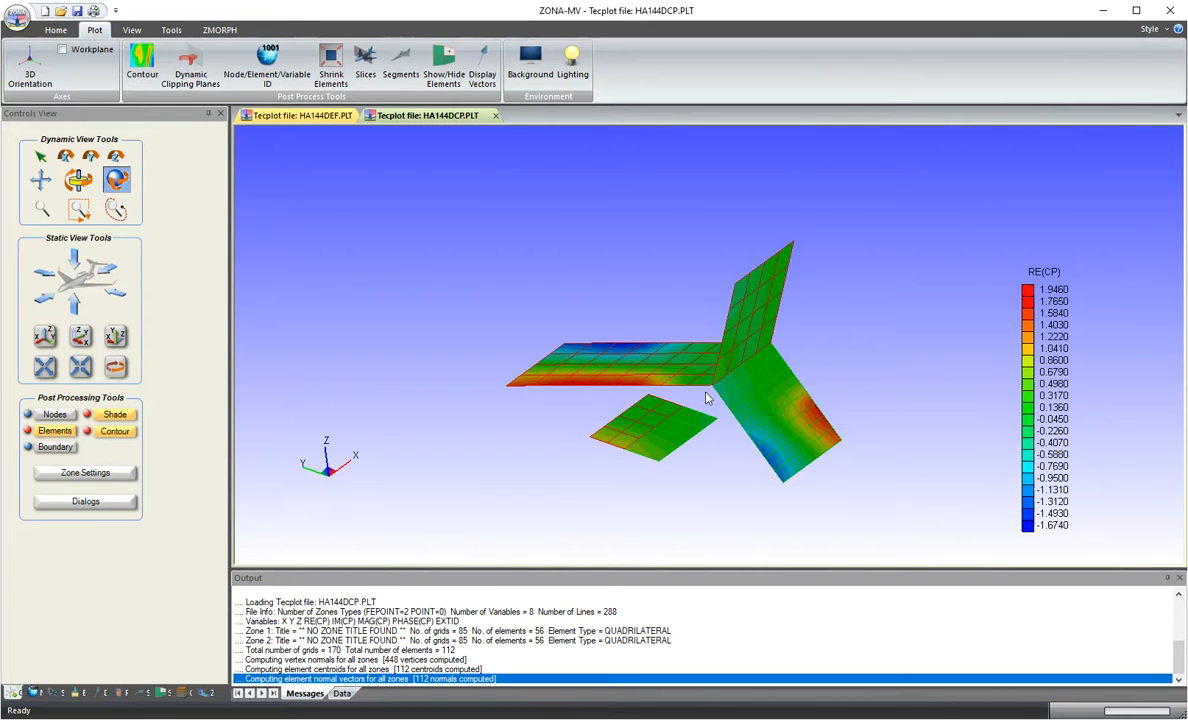
drag(661, 400, 690, 405)
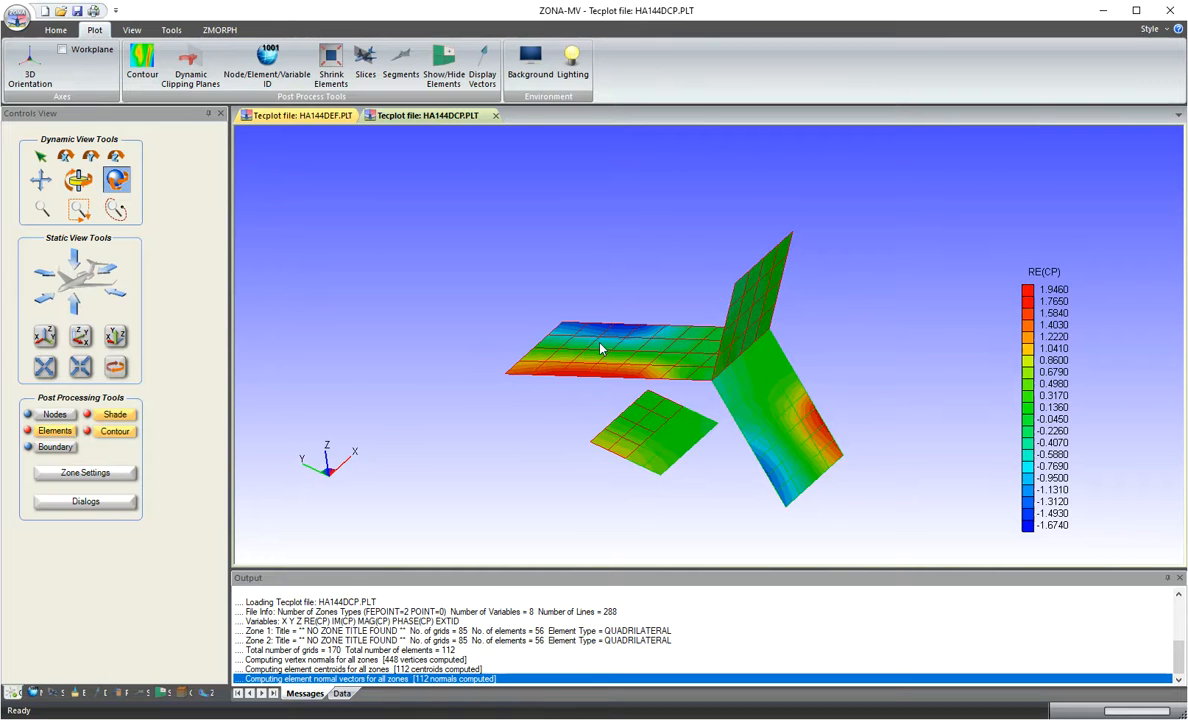
Step: Set the element color of both HA144DCP zones to black in the zone settings, then close the settings
drag(789, 425, 803, 416)
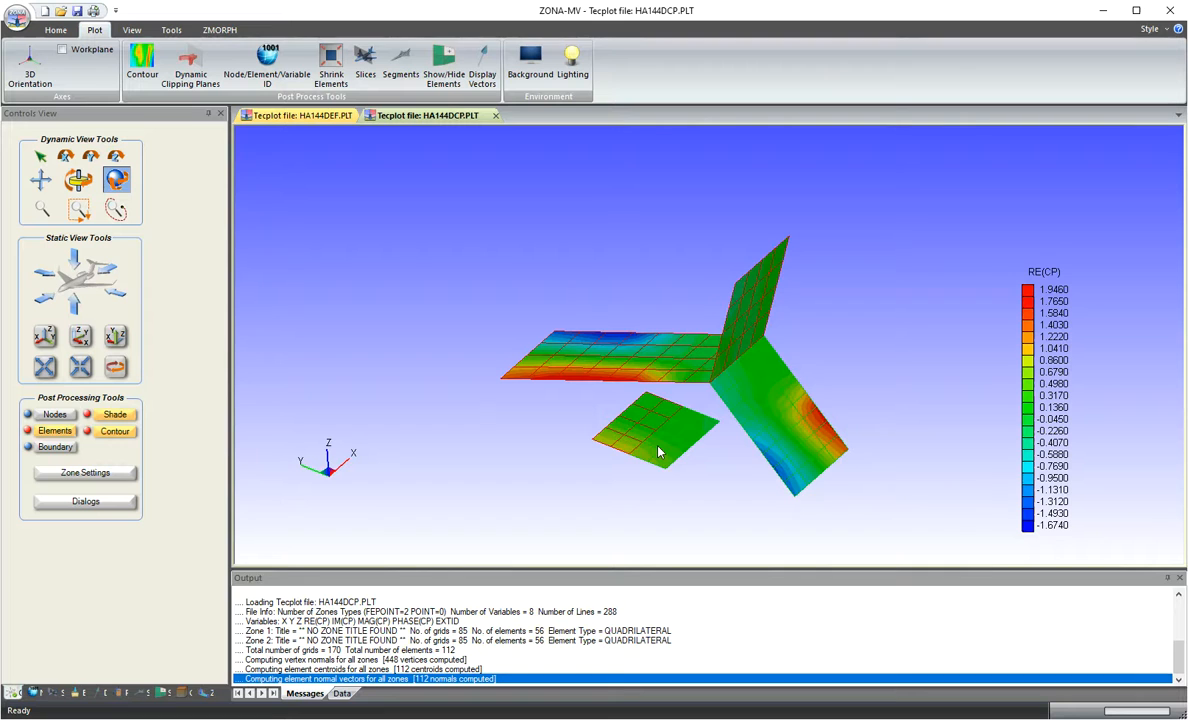
drag(811, 411, 891, 416)
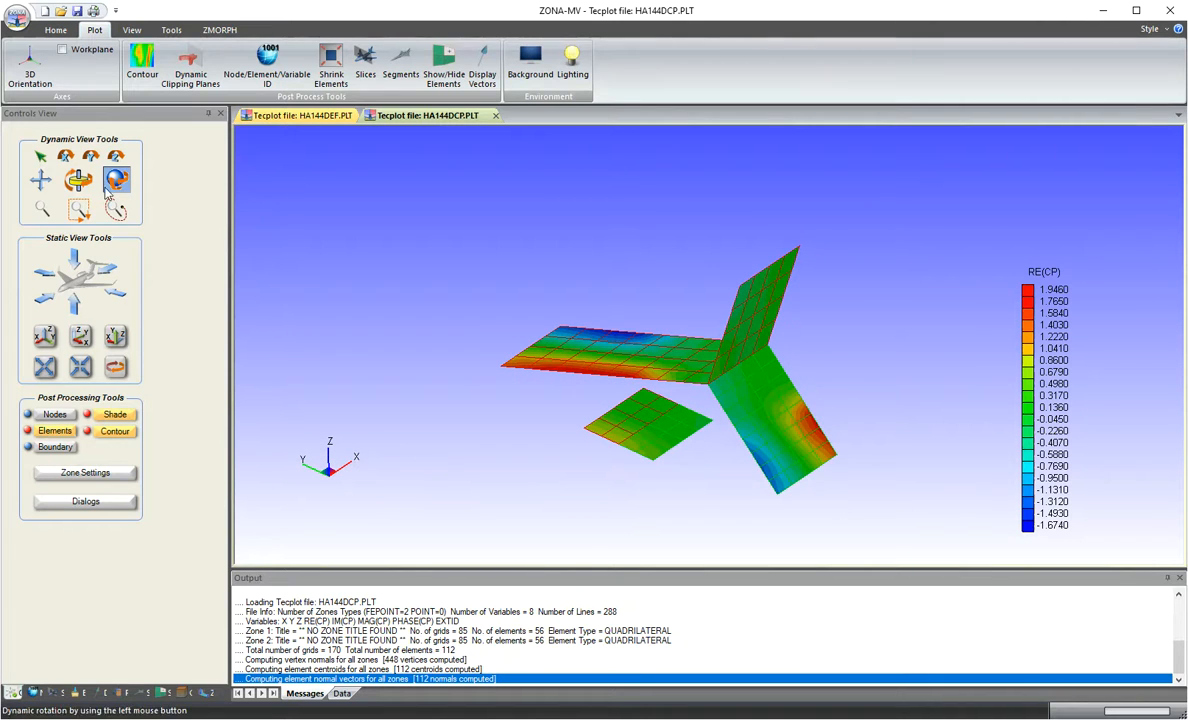
click(85, 472)
drag(493, 491, 285, 316)
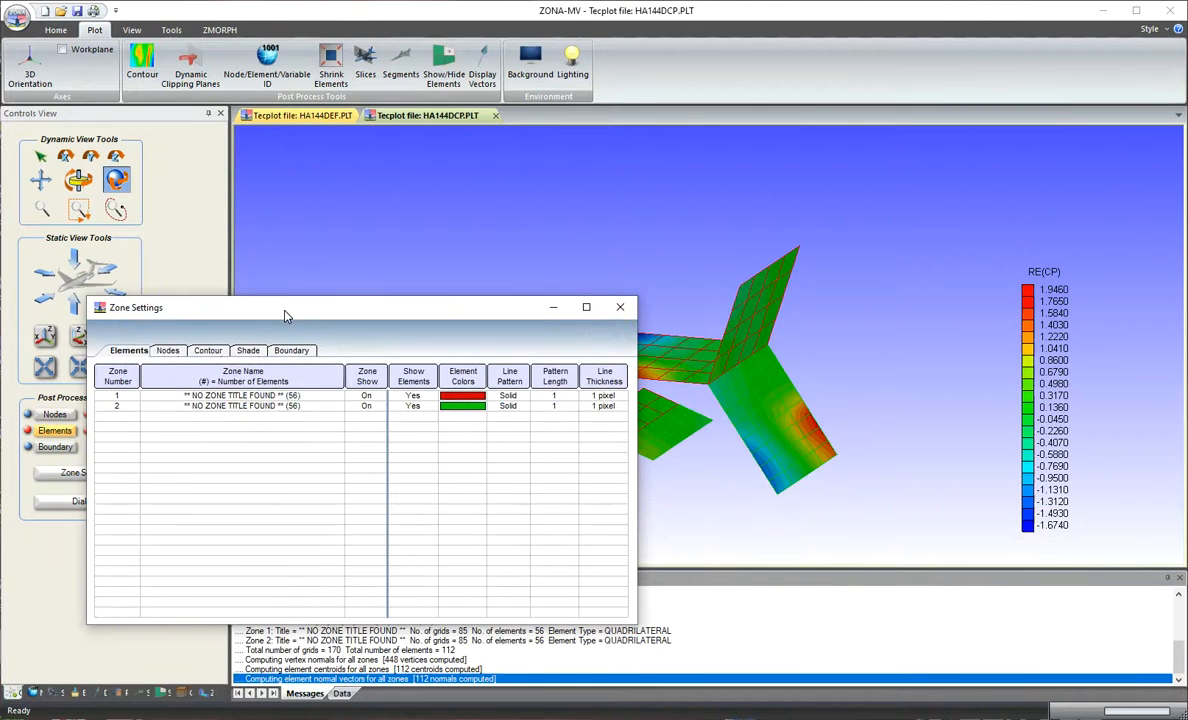
click(282, 395)
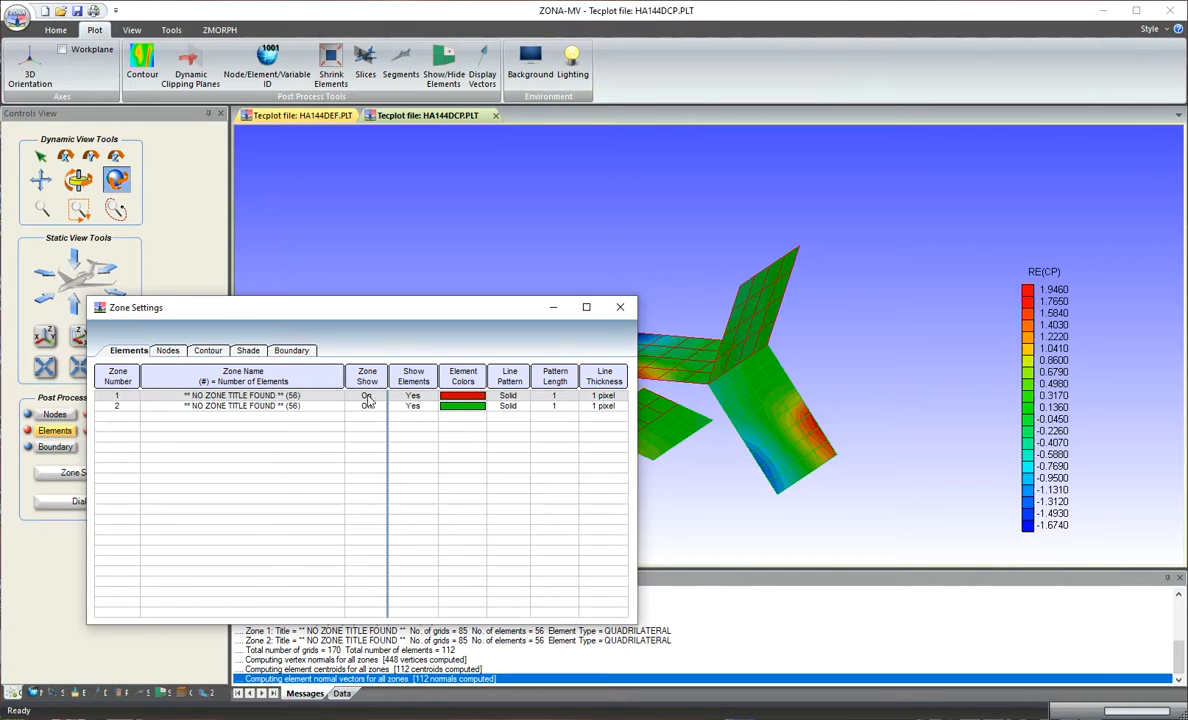
shift+click(298, 408)
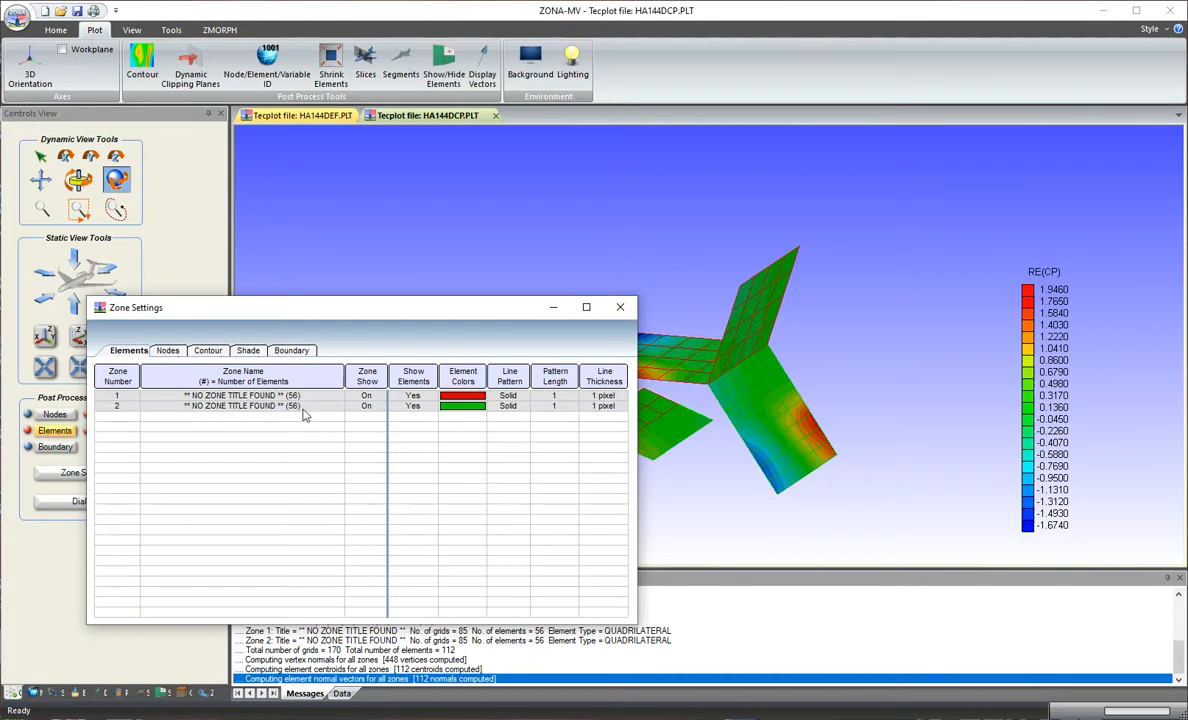
click(465, 398)
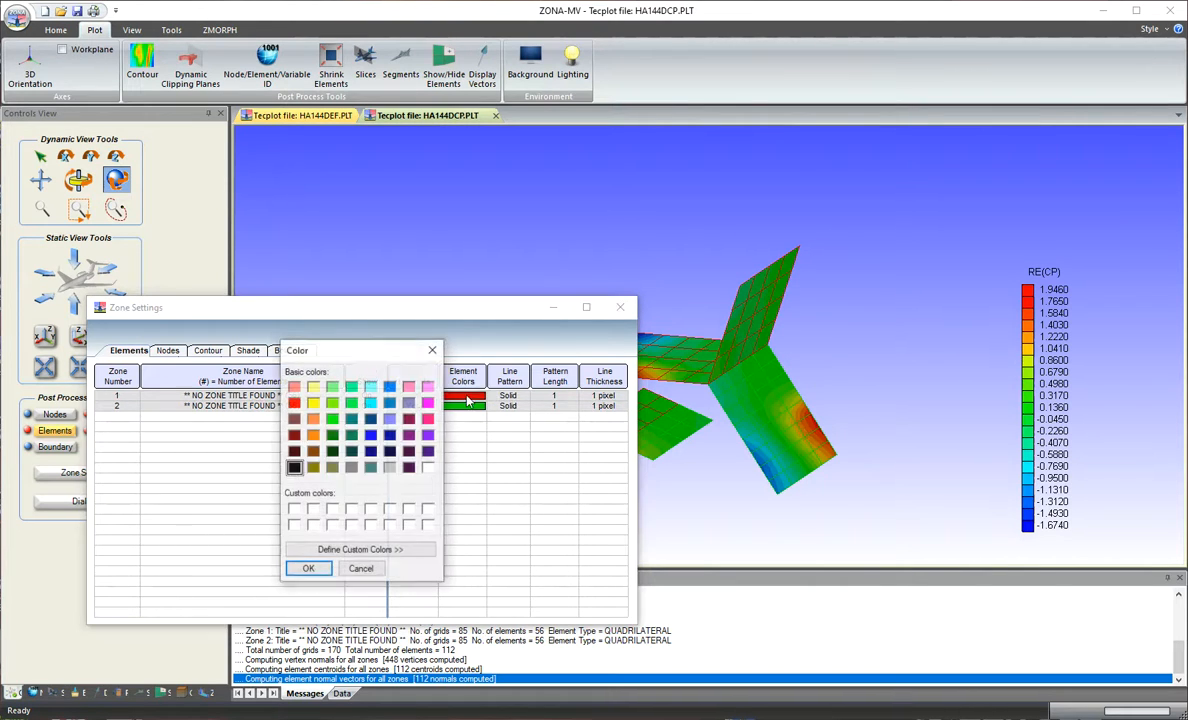
click(308, 569)
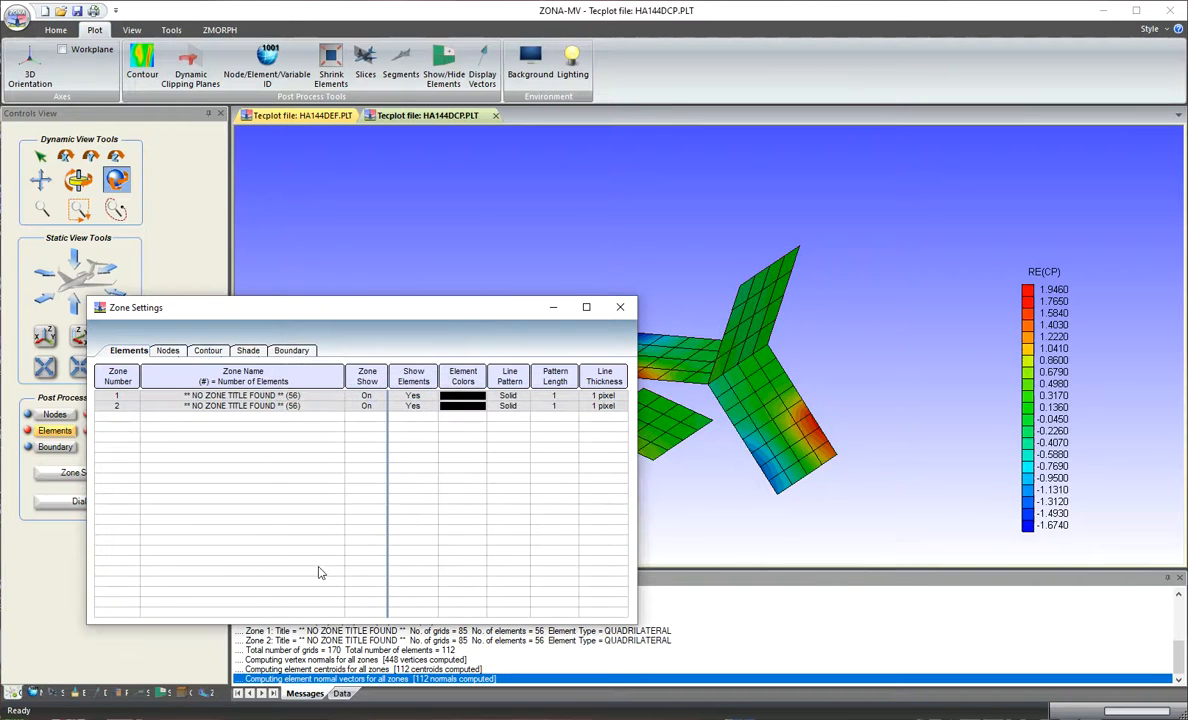
click(621, 310)
drag(512, 386, 588, 433)
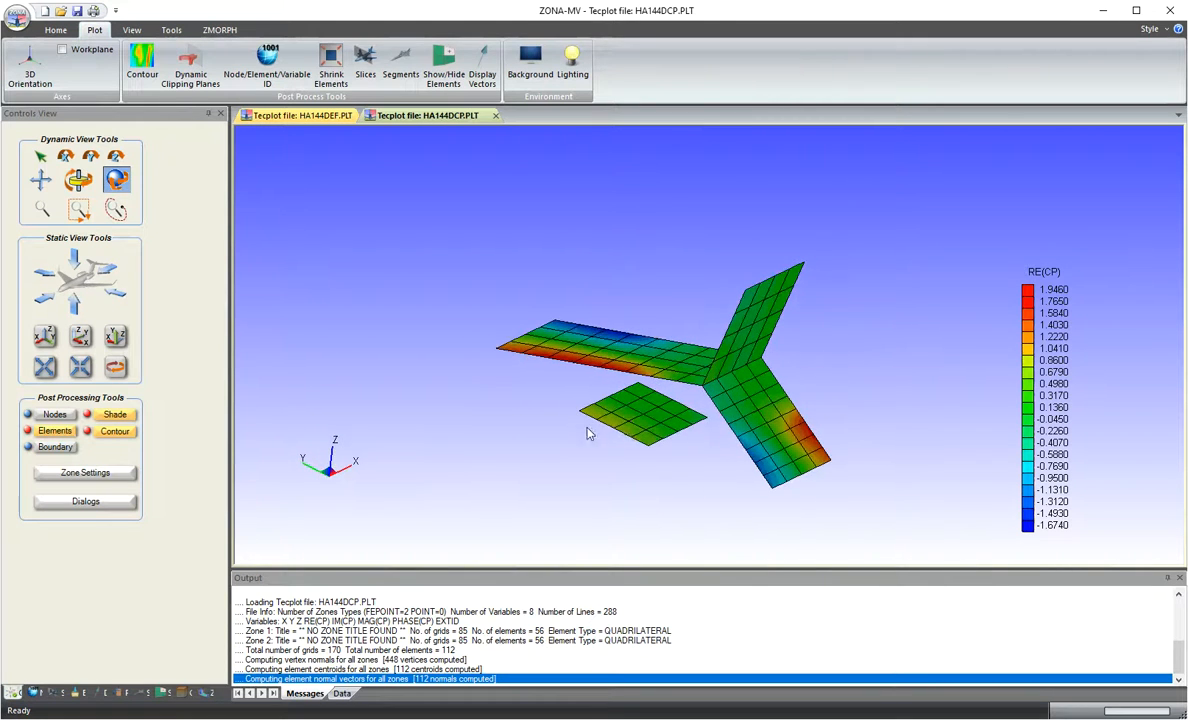
drag(809, 377, 809, 379)
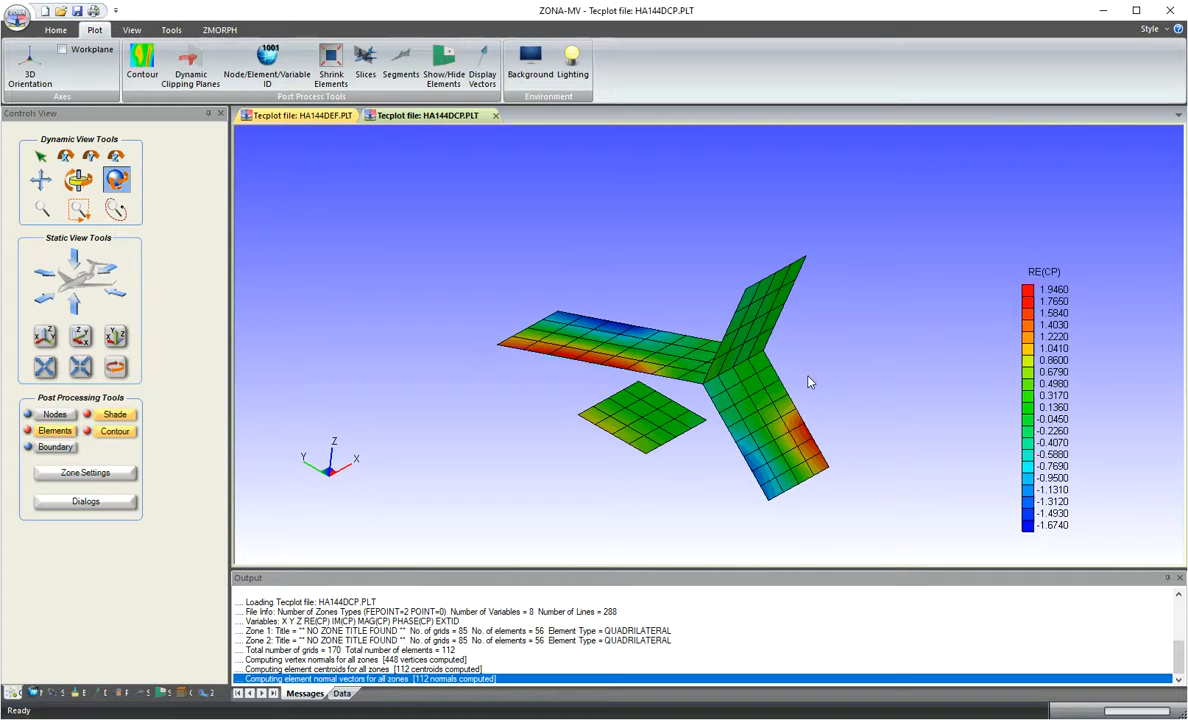